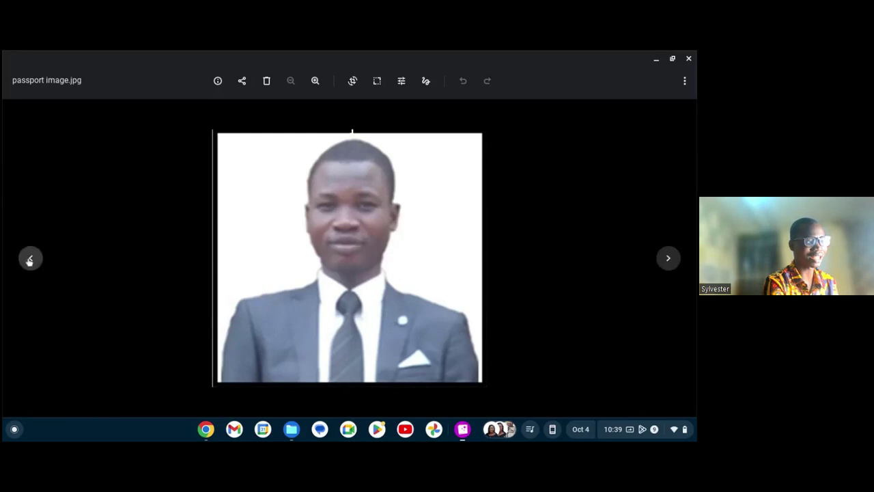
Step: View p4.jpg in the image viewer, and switch to the tsg.phototool.state.gov photo page in Chrome
left_click(30, 258)
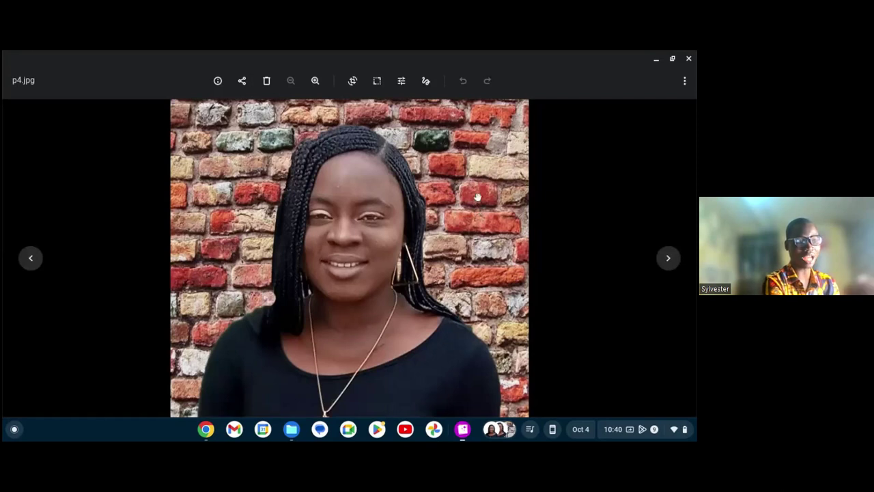
left_click(207, 430)
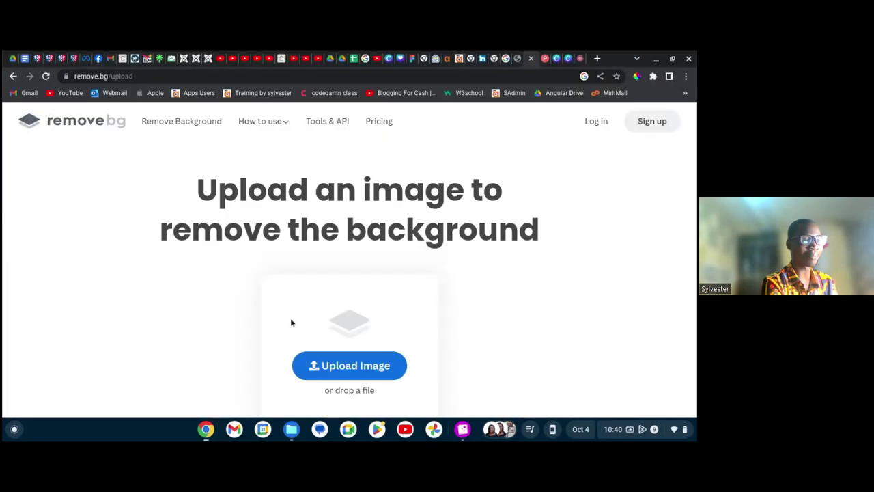
left_click(520, 57)
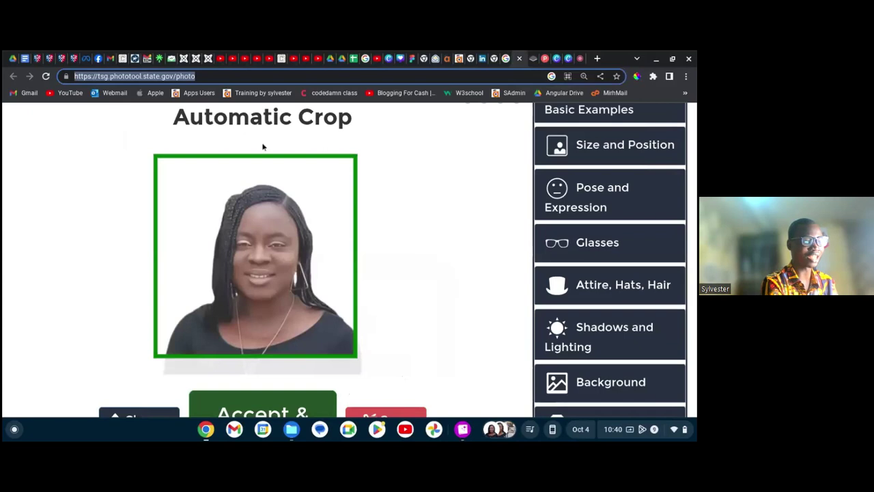
Step: Review the automatically cropped photo and the options to accept it, choose a new photo or crop manually
scroll(334, 230, "down", 3)
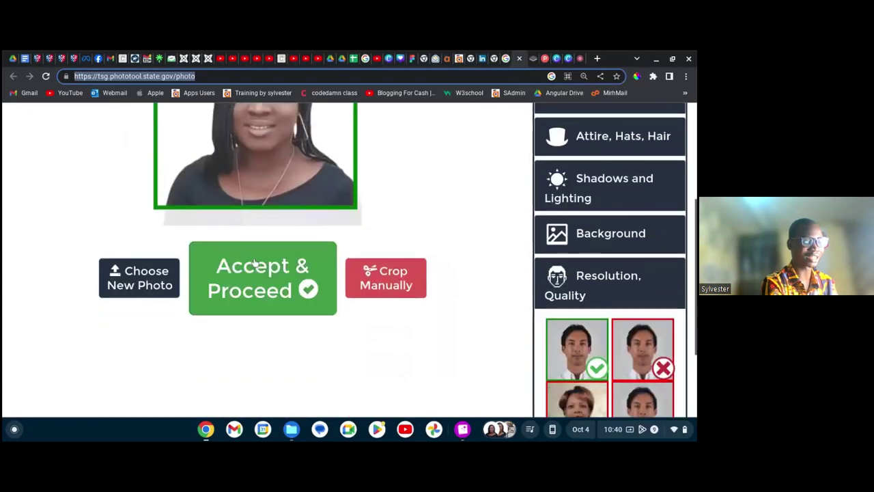
scroll(311, 307, "up", 3)
scroll(311, 311, "down", 3)
scroll(311, 314, "up", 2)
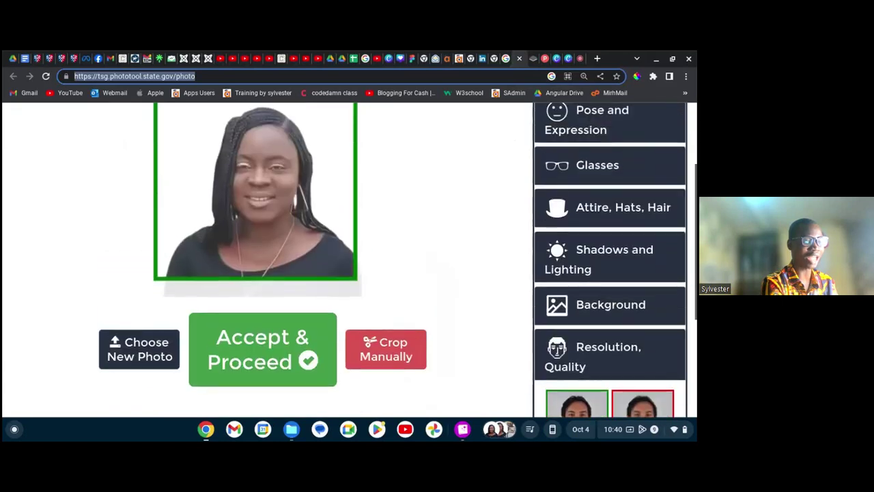
scroll(311, 314, "up", 2)
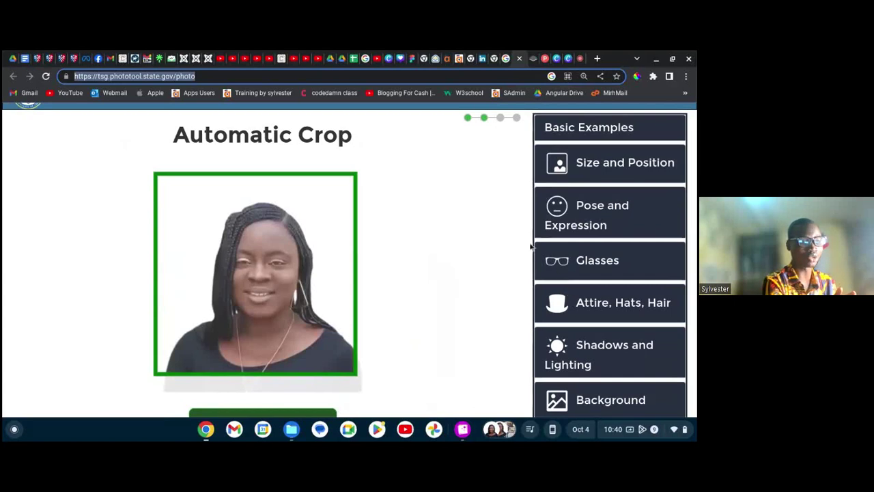
left_click(506, 237)
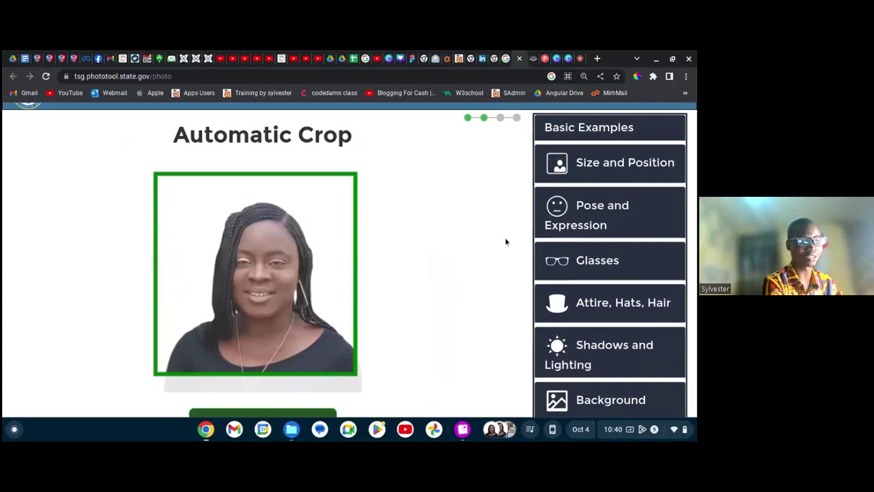
Step: Examine the photo guideline examples for Size and Position, Pose and Expression, and Glasses
left_click(594, 166)
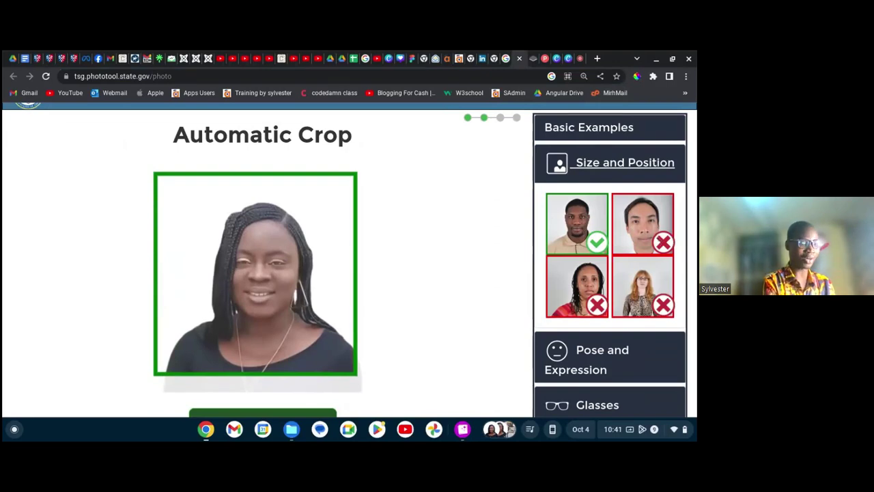
scroll(586, 308, "down", 1)
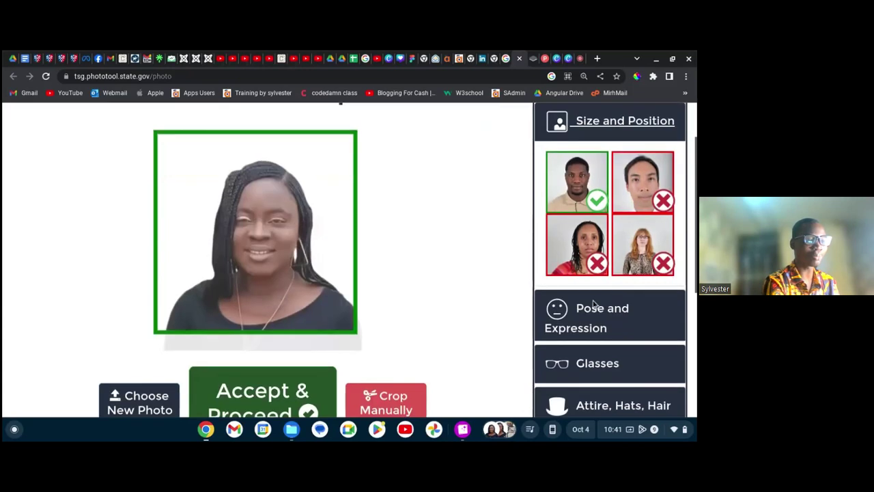
left_click(585, 308)
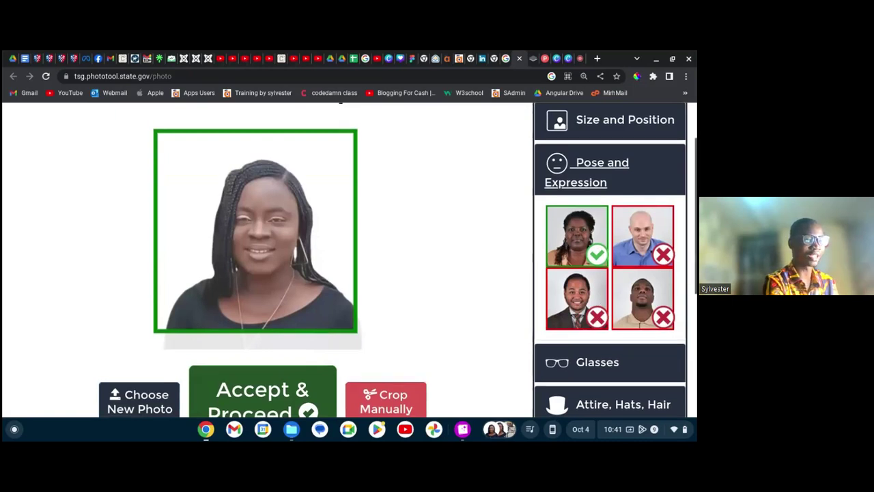
scroll(586, 340, "down", 1)
left_click(586, 338)
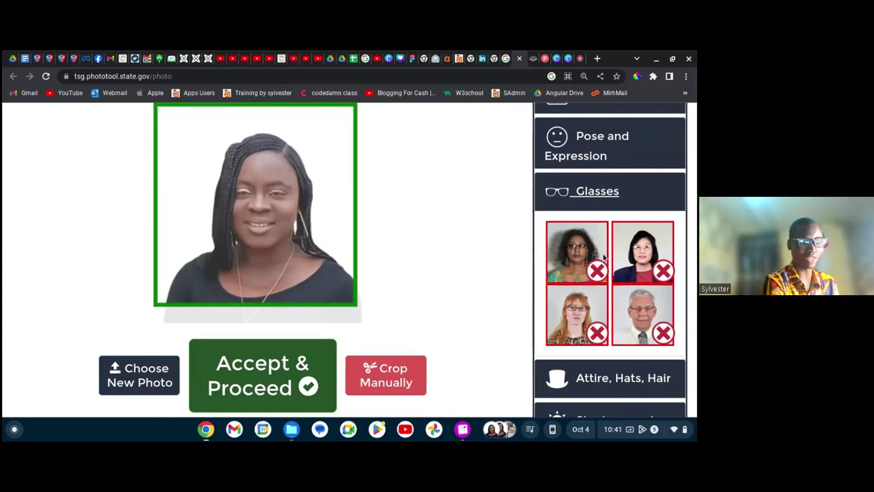
Step: Examine the photo guideline examples for Attire, Hats, Hair, for Shadows and Lighting, and for Background
left_click(593, 193)
left_click(591, 232)
scroll(588, 293, "down", 1)
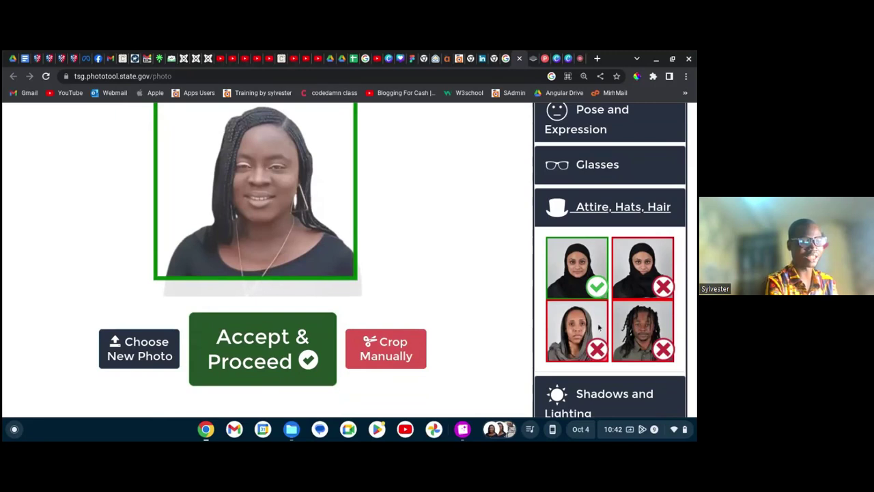
scroll(584, 336, "down", 2)
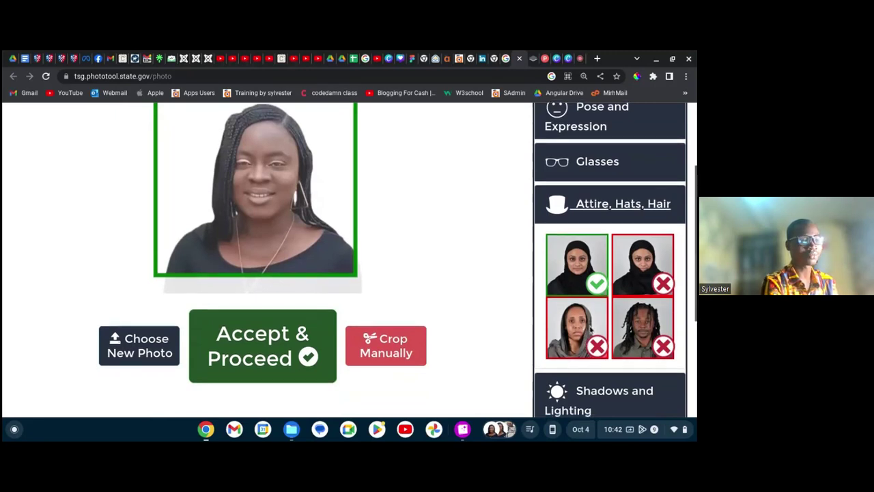
left_click(592, 338)
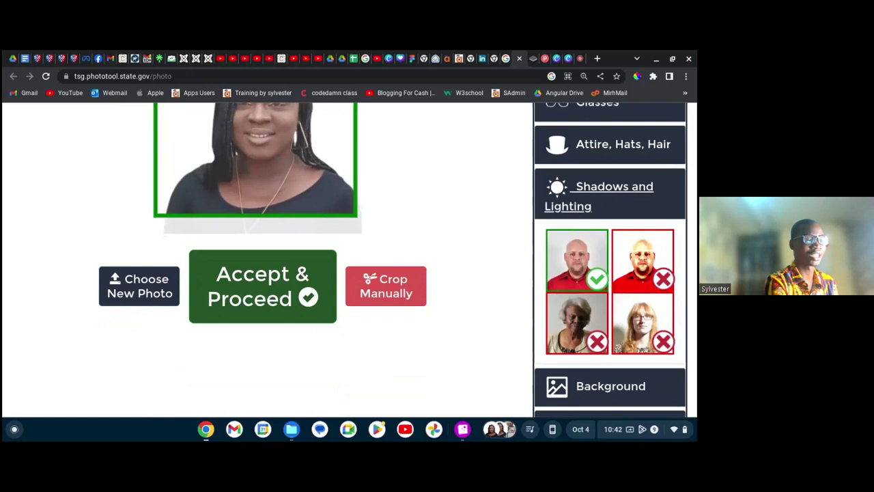
scroll(601, 287, "down", 2)
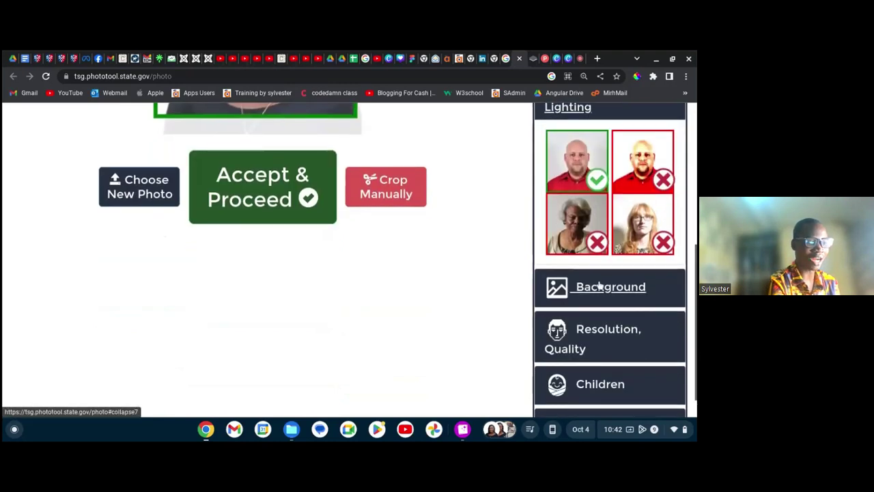
left_click(588, 287)
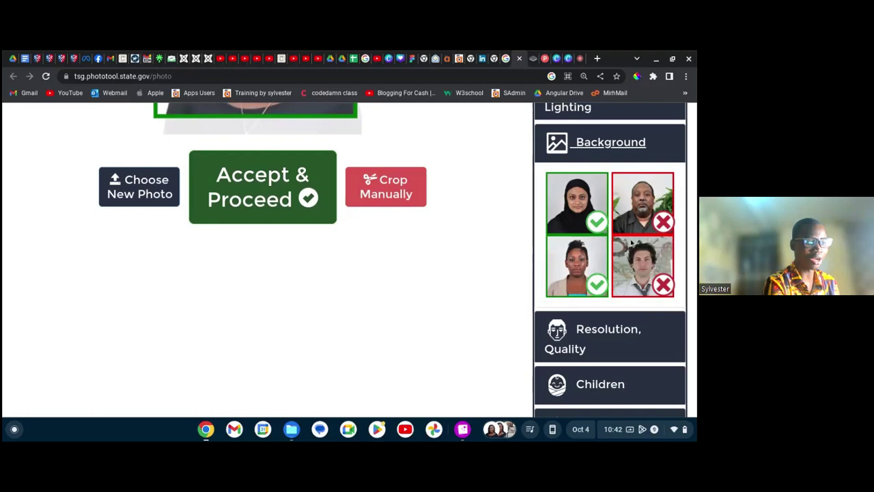
Step: Open p4.jpg from the DV PAssport folder in Files to check its background against the guidelines
left_click(466, 433)
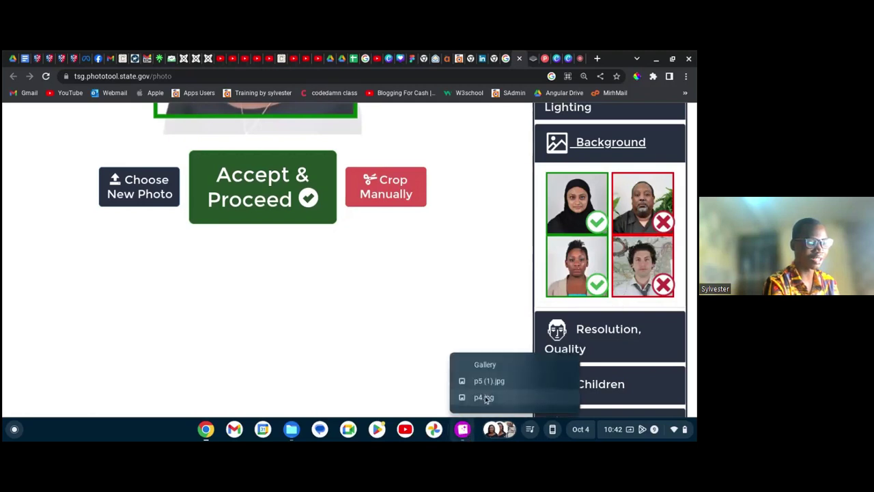
left_click(293, 431)
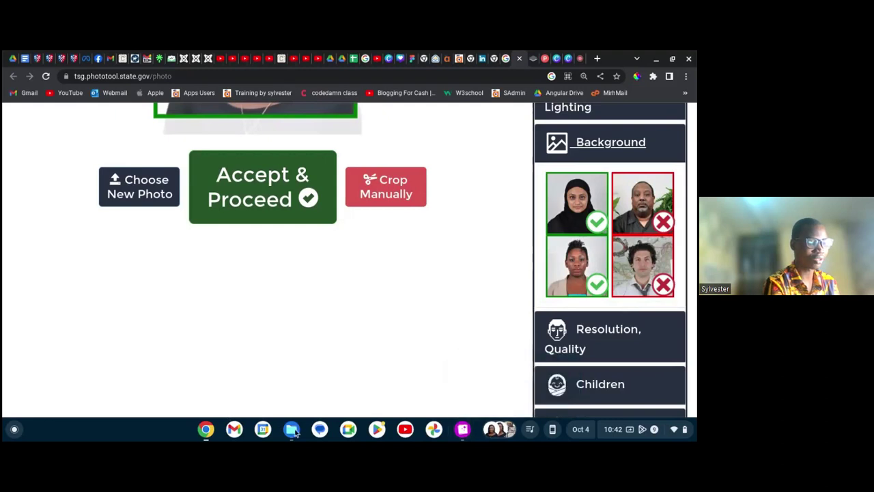
left_click(292, 430)
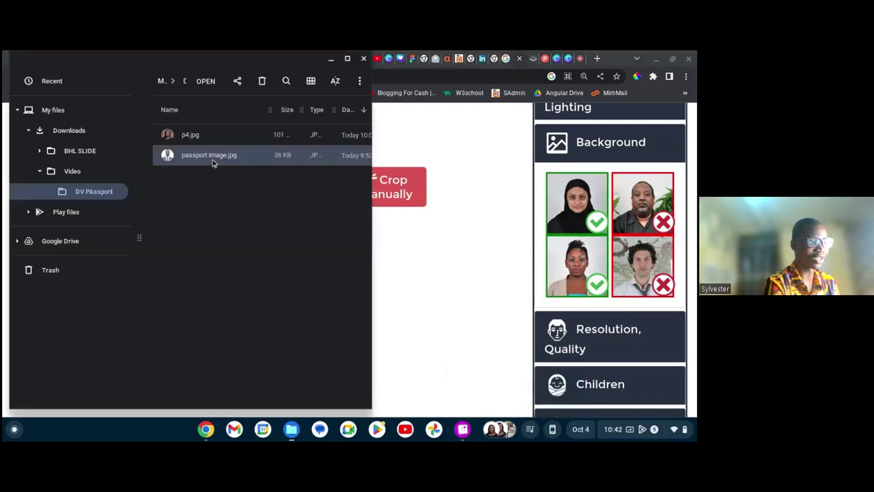
left_click(191, 137)
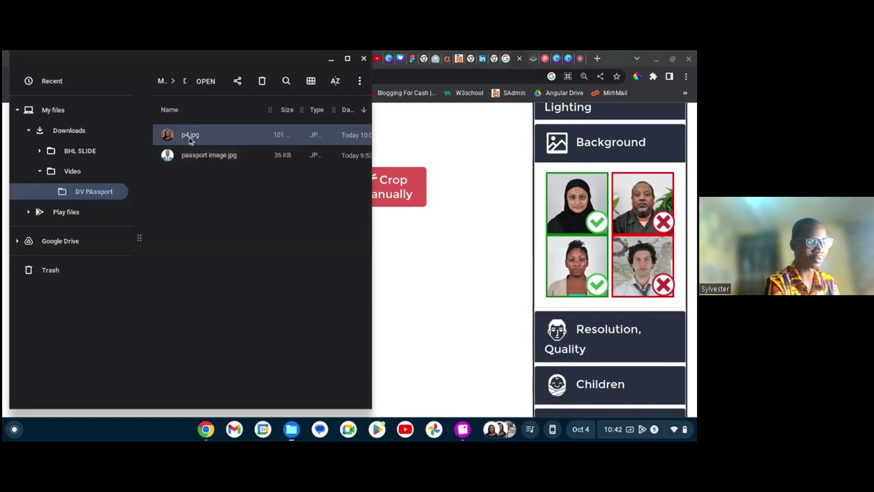
double_click(190, 138)
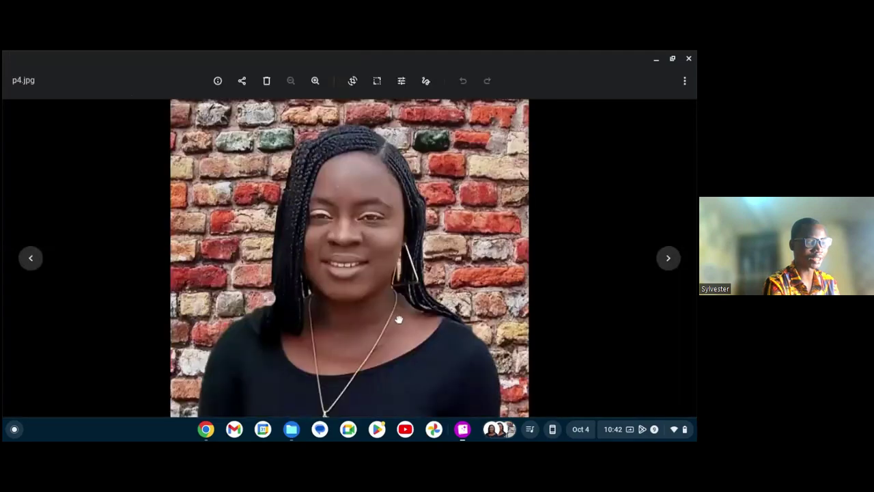
Step: View the Resolution, Quality examples in the Chrome photo tool, and compare them with p4.jpg and passport image.jpg in Gallery
left_click(206, 429)
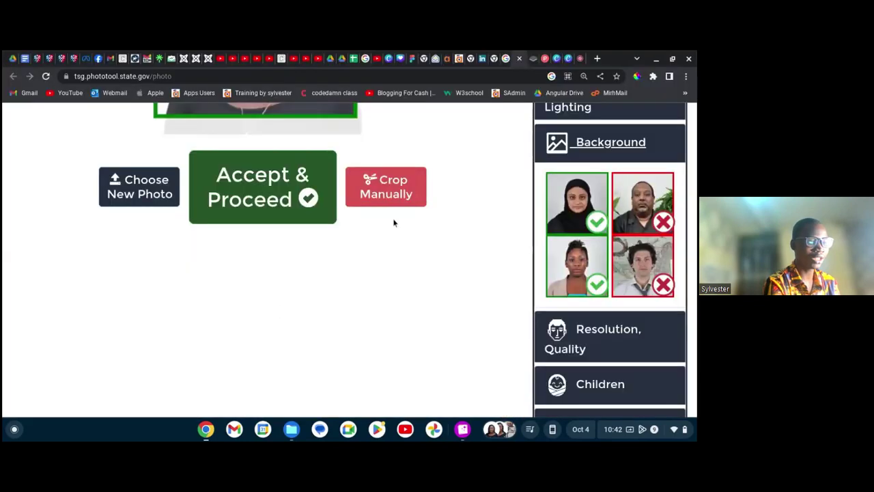
left_click(608, 338)
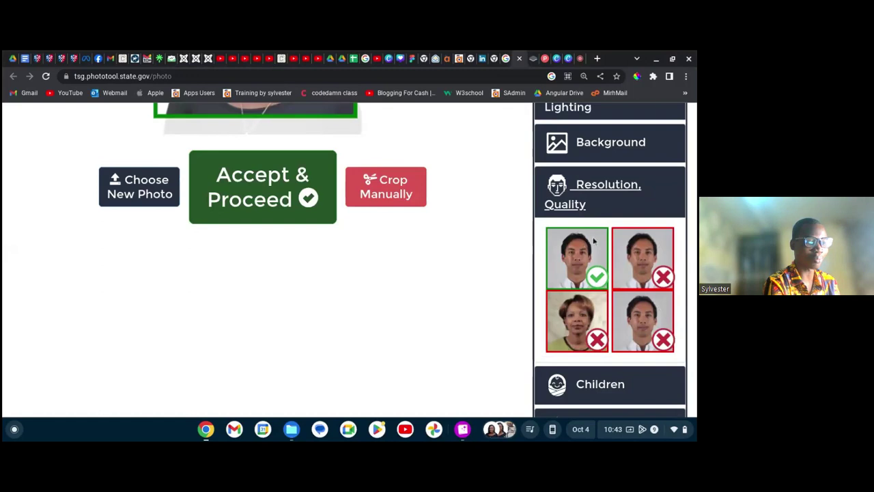
left_click(462, 430)
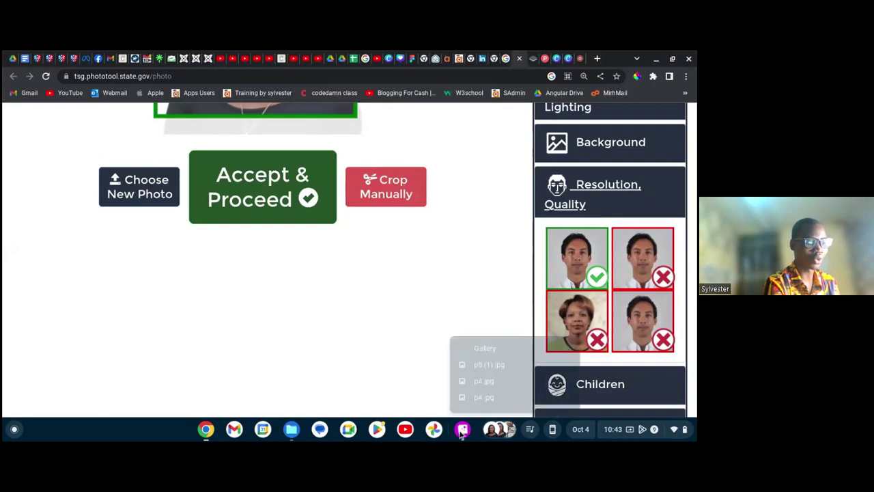
left_click(486, 401)
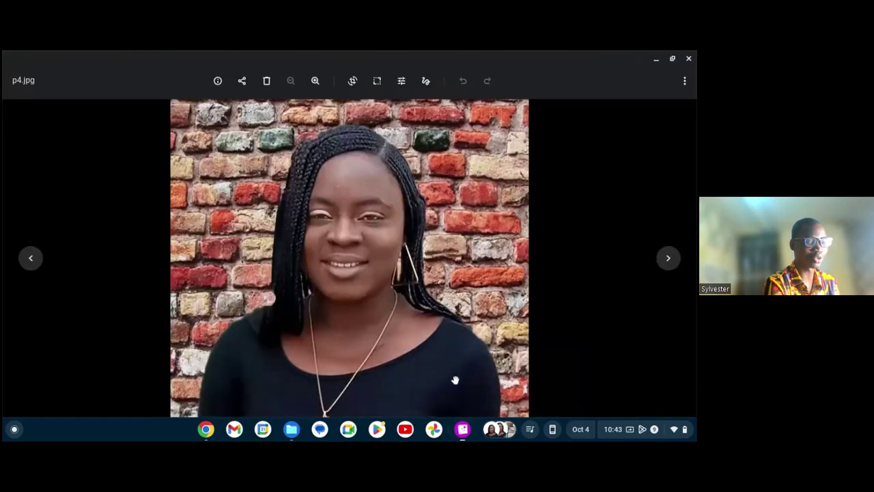
left_click(669, 259)
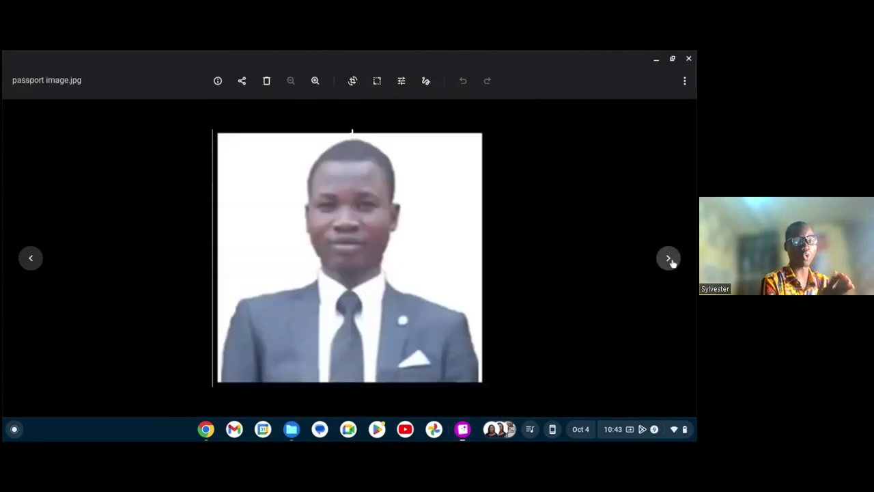
Step: Return to the photo tool in Chrome and examine the Children and Face Obstruction guideline examples
left_click(205, 429)
scroll(642, 346, "down", 1)
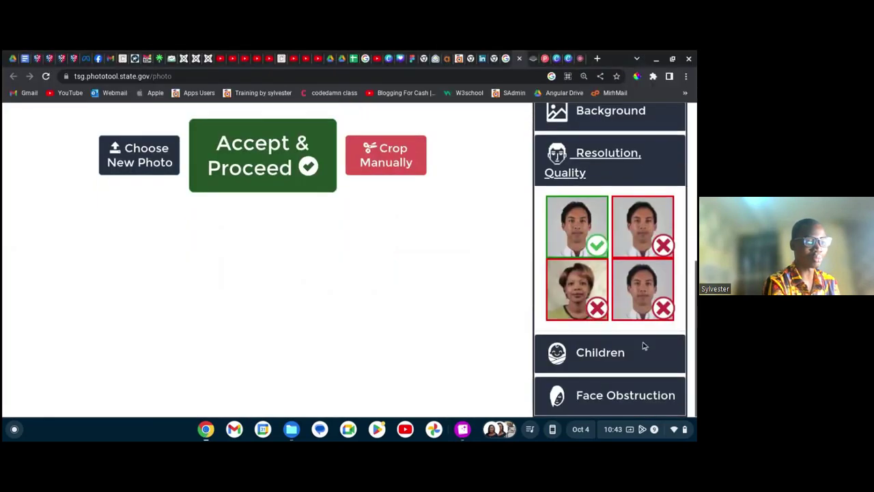
left_click(619, 355)
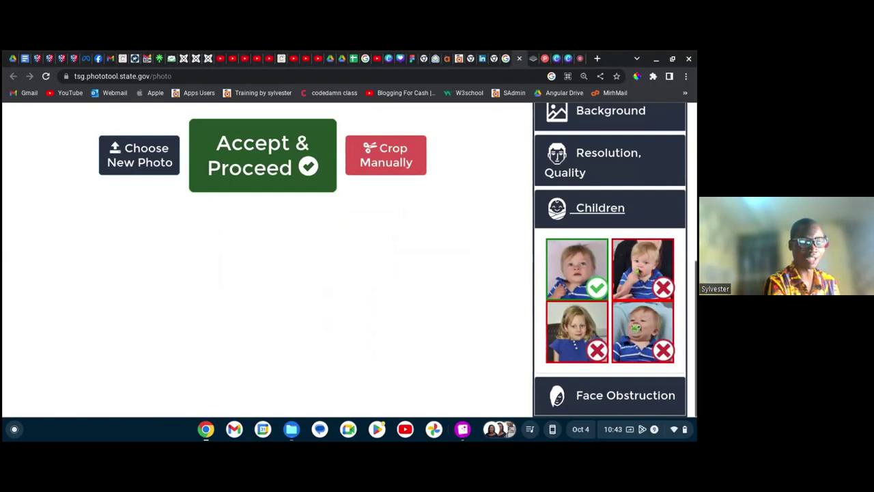
left_click(607, 208)
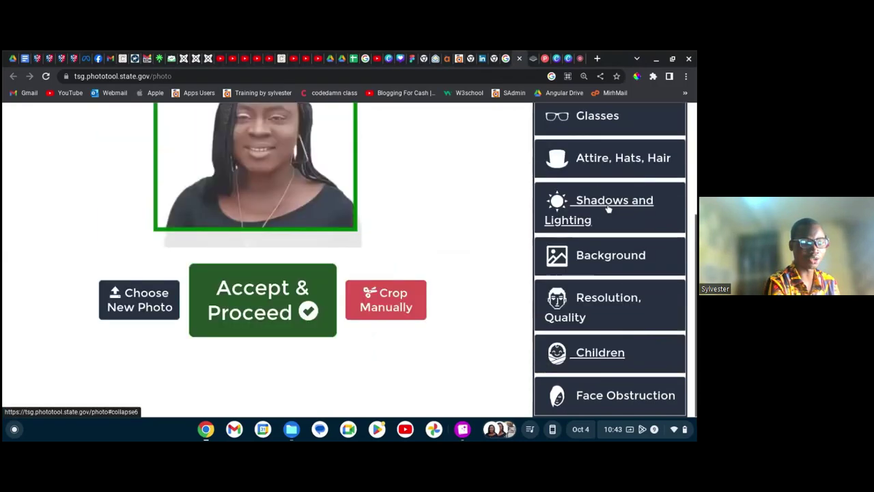
left_click(634, 395)
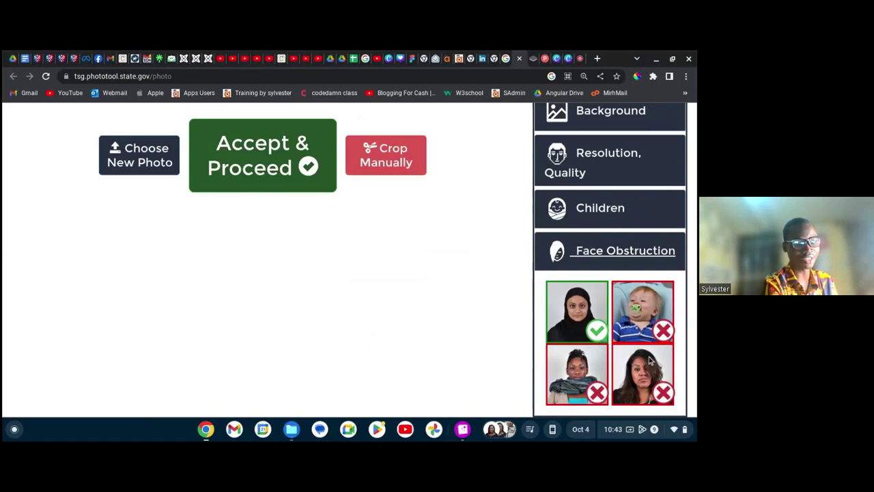
Step: Look over the automatic crop result again, and switch to Gallery to display p4.jpg
scroll(380, 340, "up", 5)
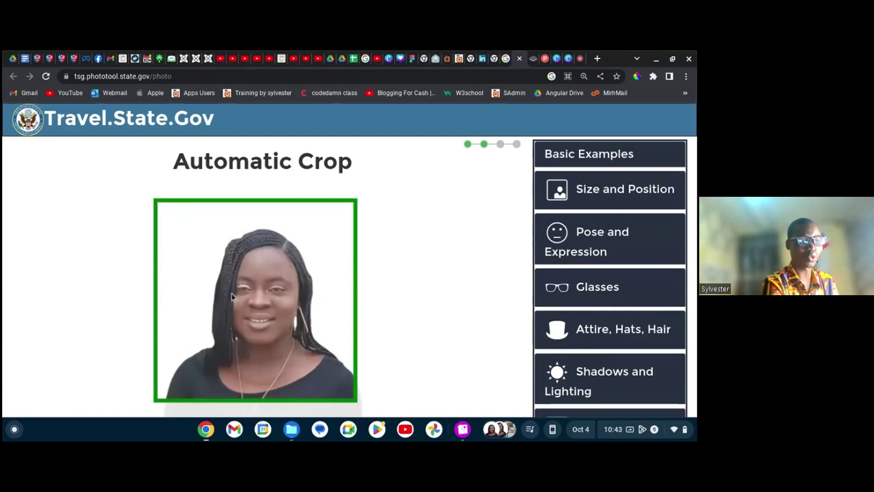
scroll(232, 297, "down", 3)
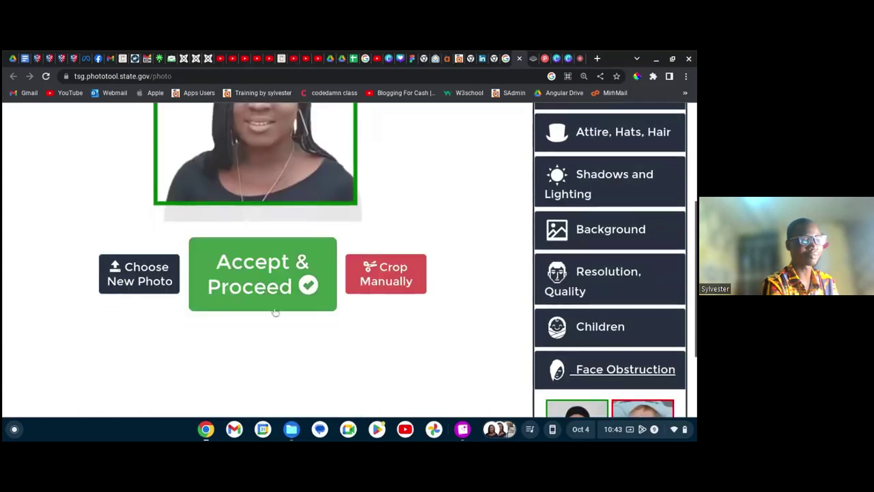
scroll(275, 310, "up", 2)
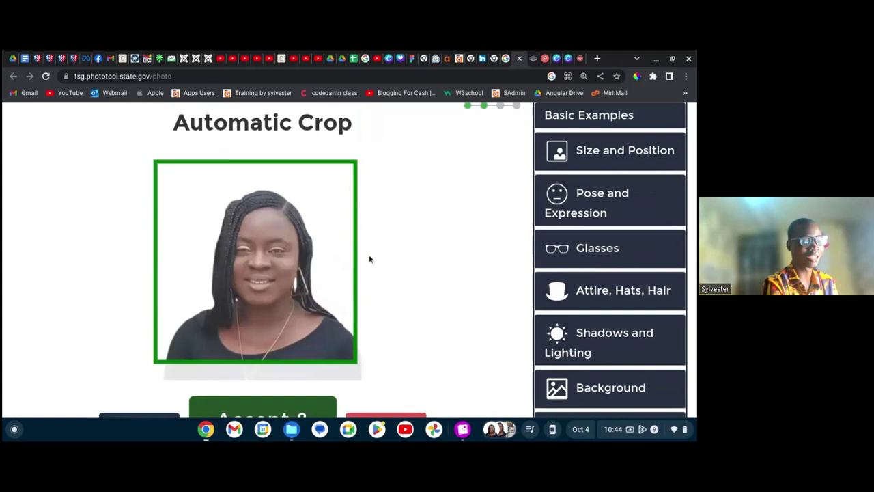
left_click(206, 430)
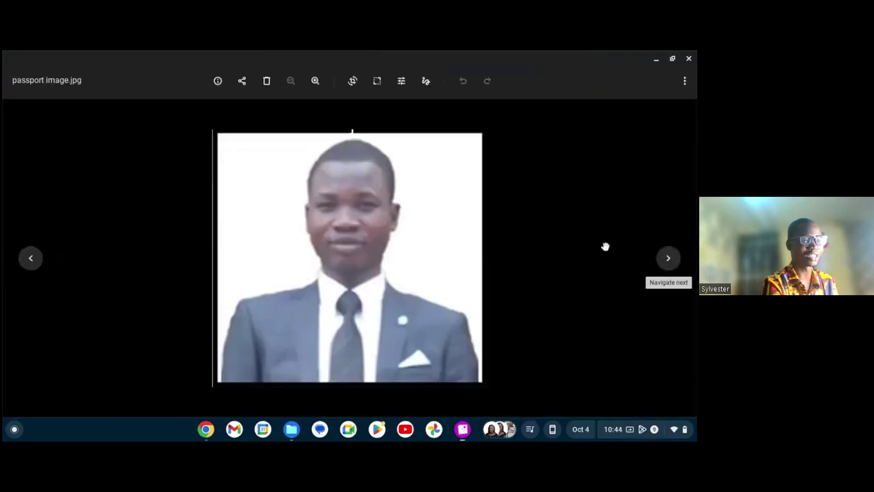
left_click(668, 259)
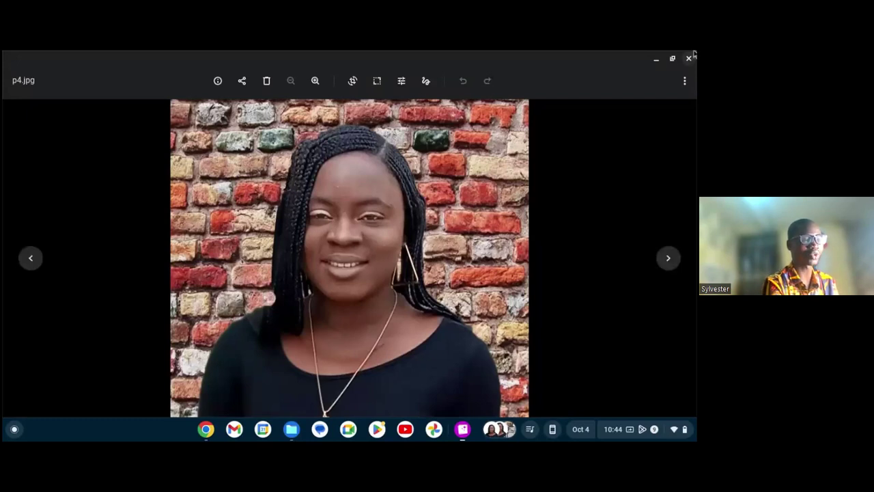
Step: Put away the Gallery and Files windows, and bring up the remove.bg upload page in Chrome
left_click(655, 58)
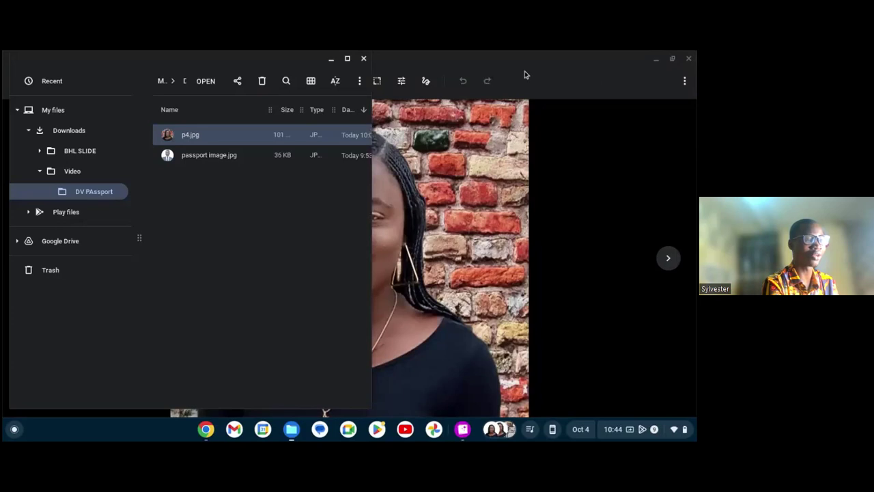
left_click(655, 61)
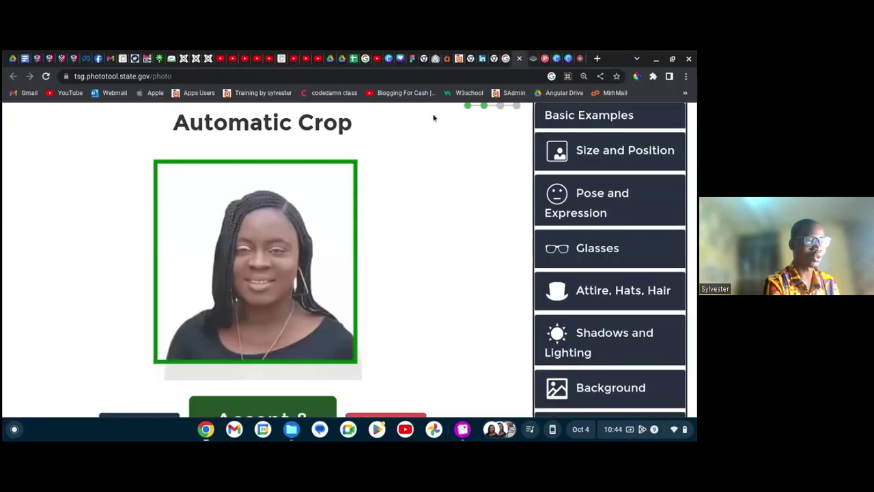
left_click(534, 60)
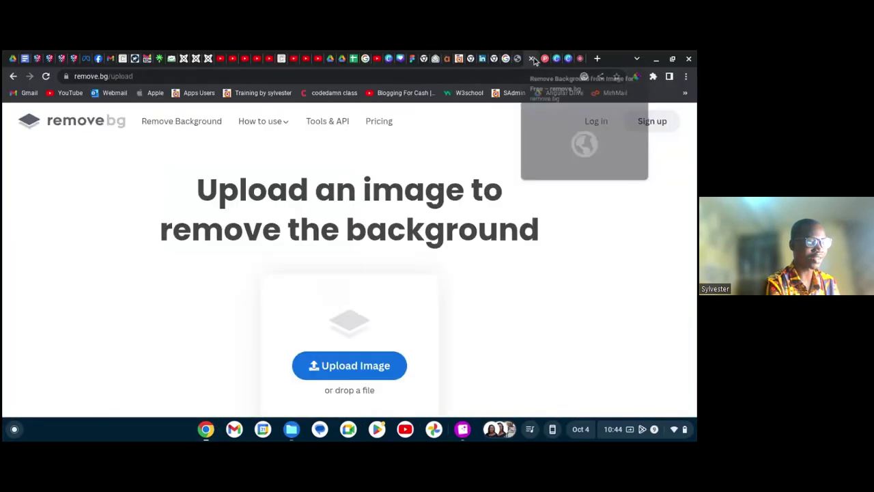
left_click(185, 81)
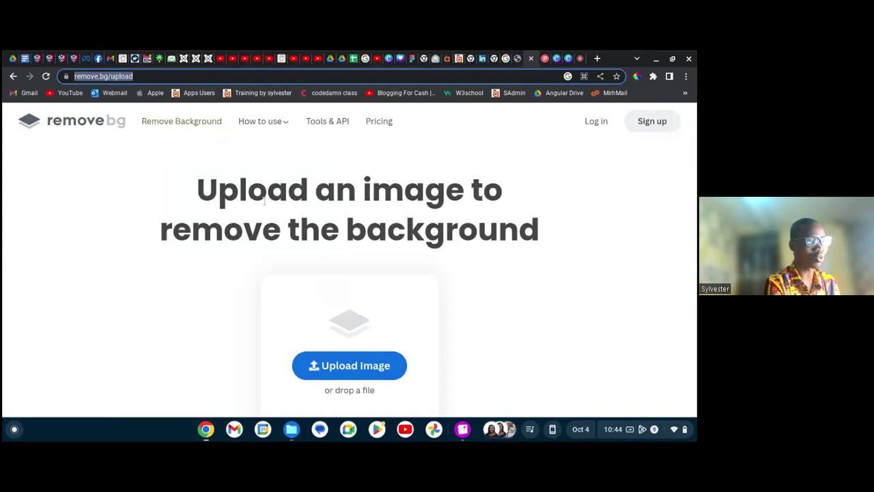
Step: Look over the remove.bg upload page, including its upload area and sample images
scroll(280, 229, "down", 2)
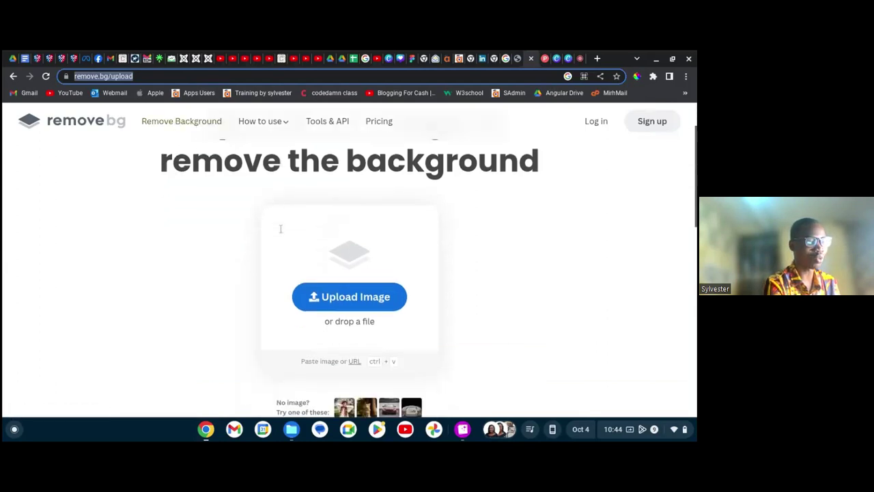
scroll(280, 229, "up", 2)
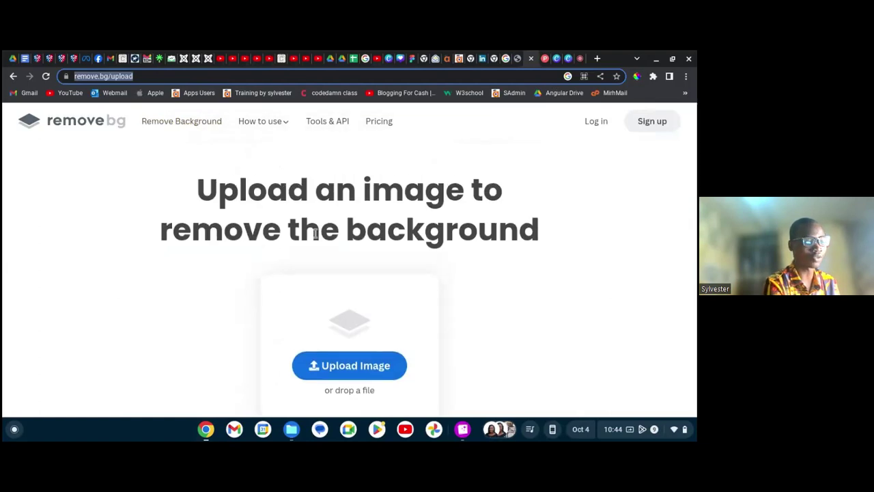
scroll(317, 235, "down", 5)
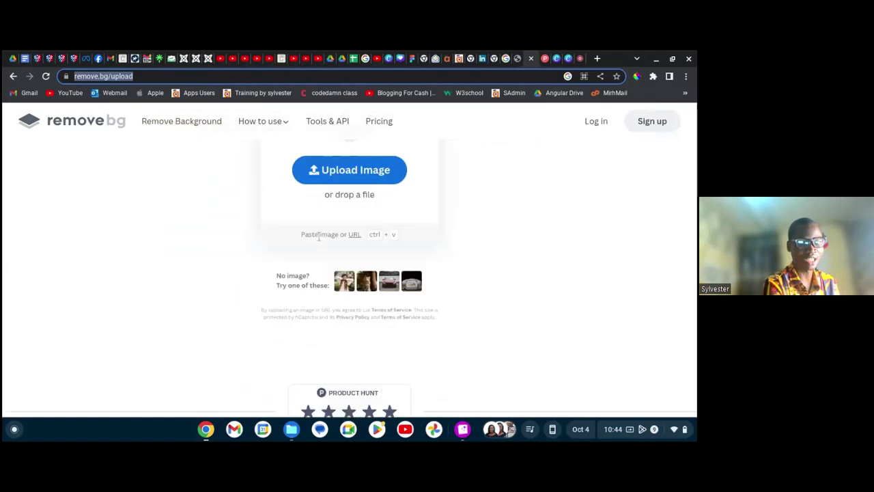
scroll(318, 235, "up", 5)
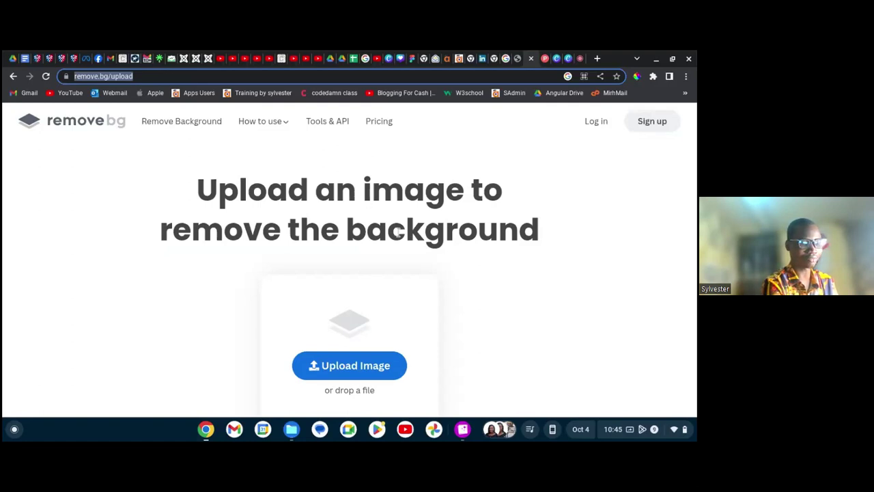
left_click(398, 233)
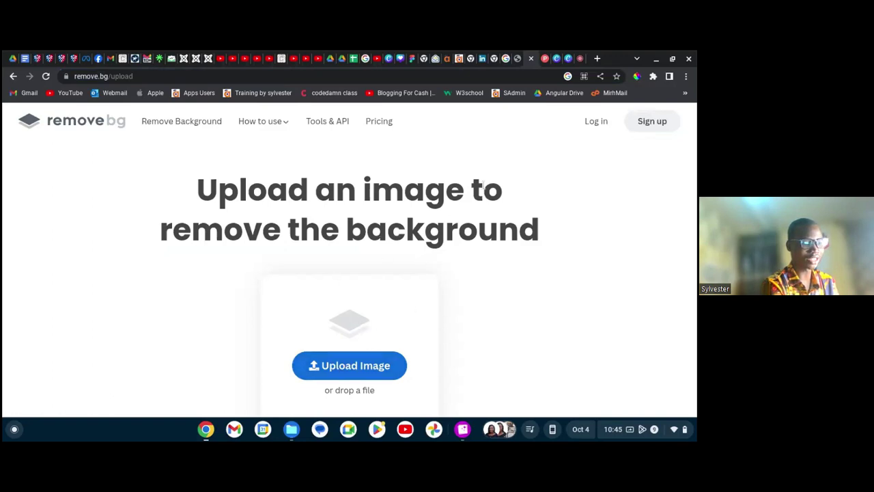
scroll(342, 293, "down", 1)
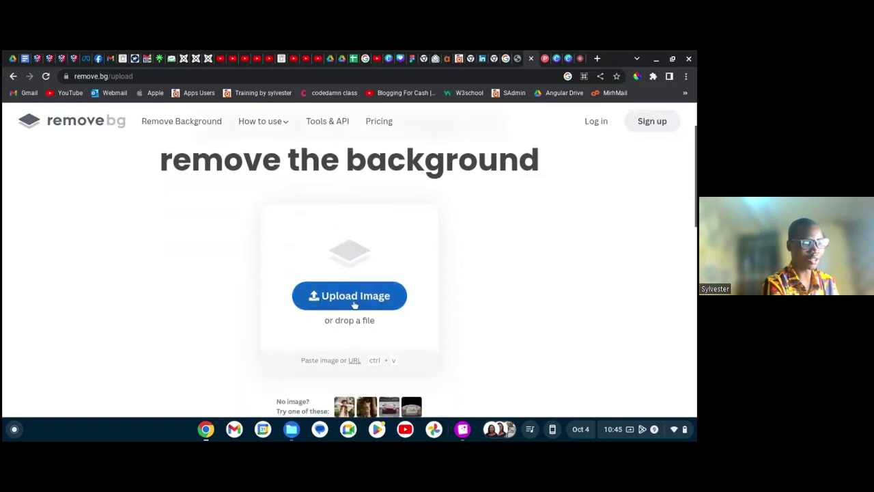
Step: Try to drop p4.jpg from the DV PAssport folder in Files onto the remove.bg upload area in Chrome
left_click(292, 432)
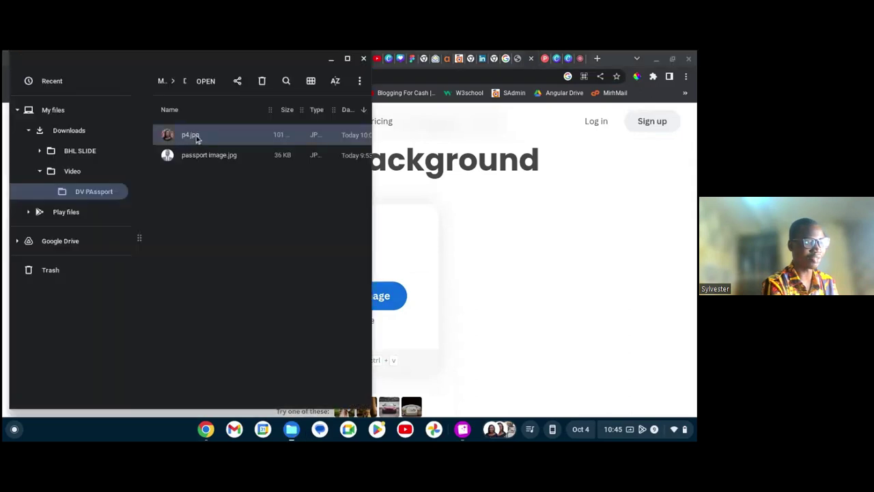
left_click_drag(192, 138, 255, 228)
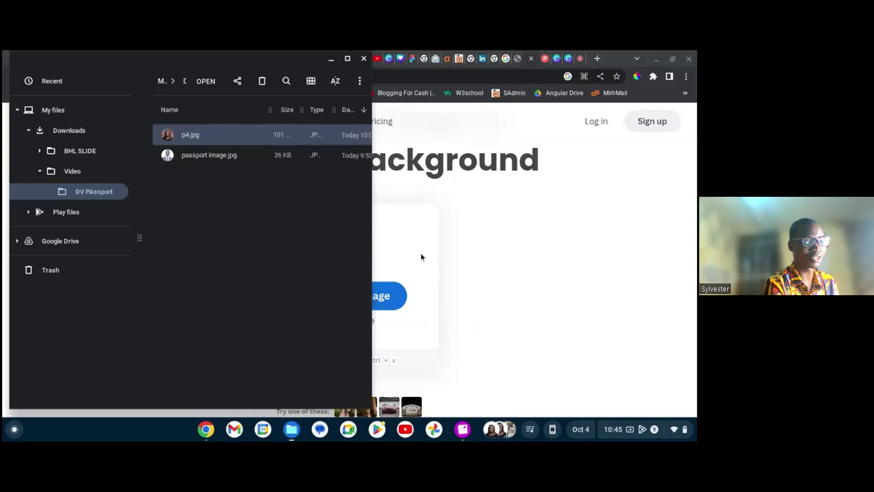
left_click(449, 260)
Step: Upload p4.jpg from the Video > DV PAssport folder for background removal, and compare the original with the removed-background version
left_click(346, 298)
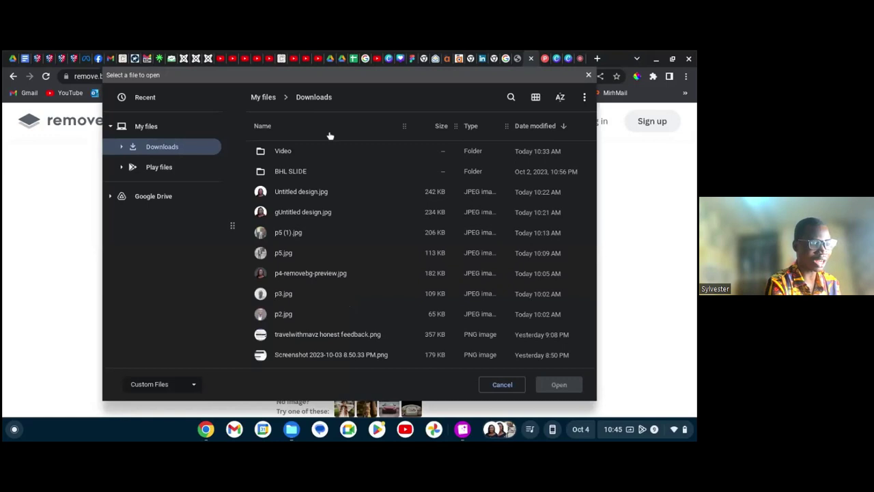
double_click(287, 152)
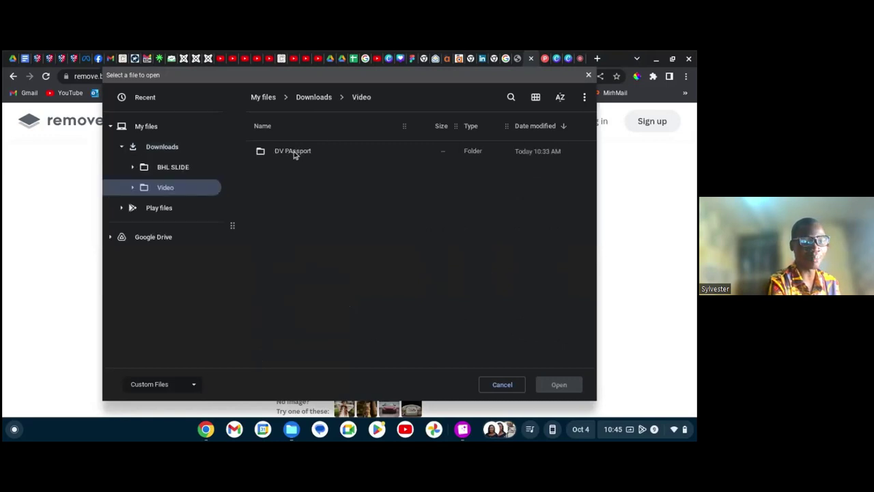
double_click(305, 155)
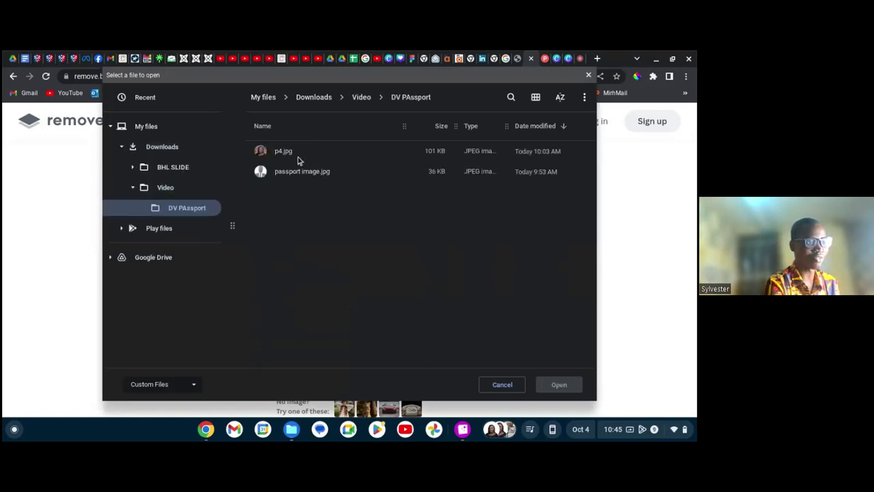
left_click(286, 154)
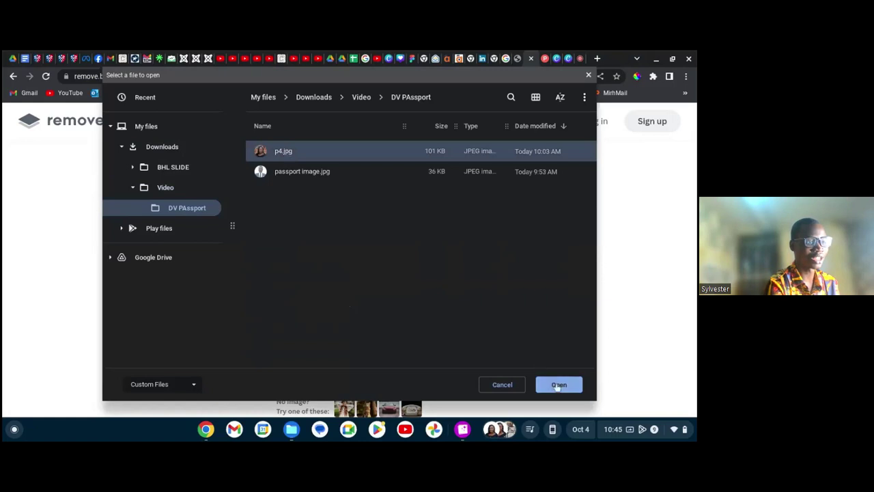
left_click(559, 385)
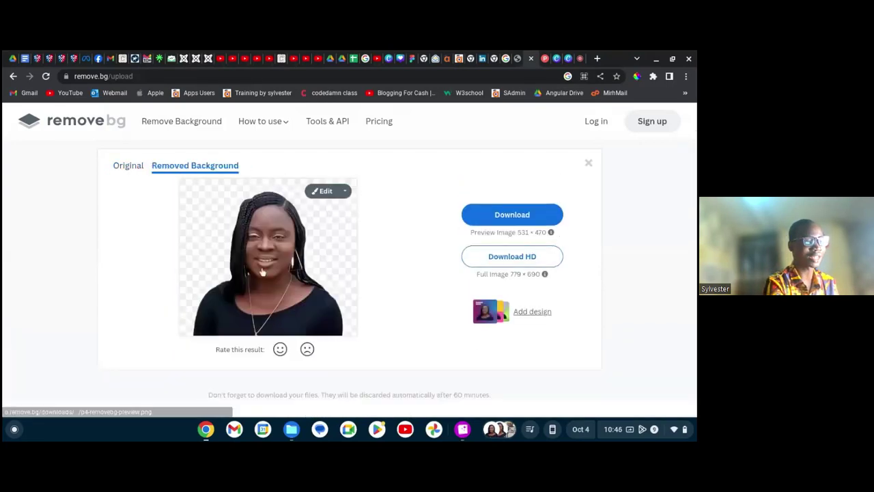
left_click(121, 169)
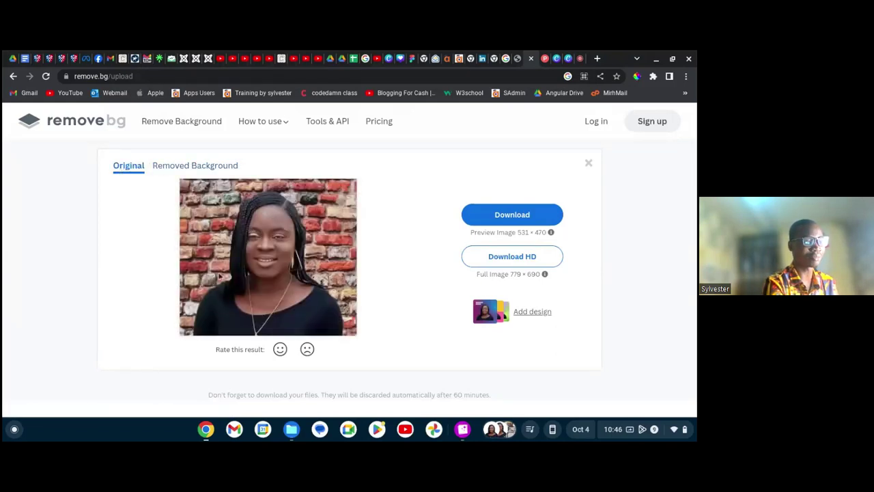
left_click(196, 169)
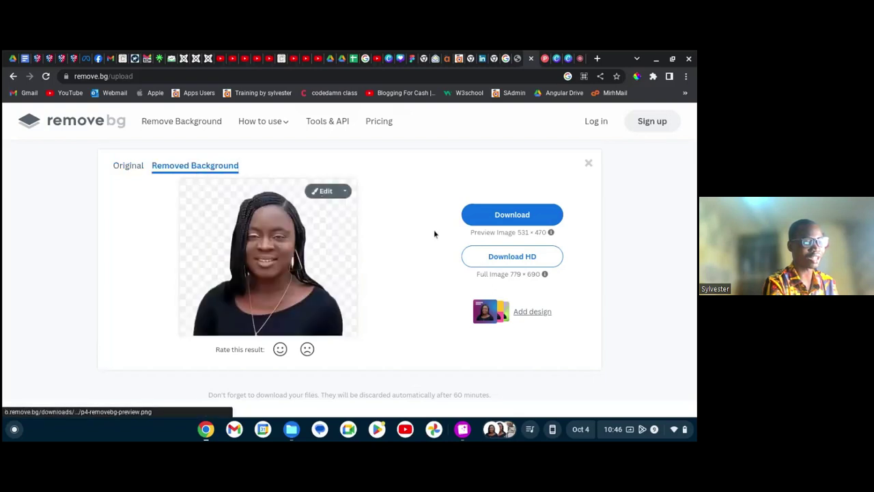
Step: Download the background-free preview image and copy it to the clipboard, and display the original photo again for comparison
left_click(509, 217)
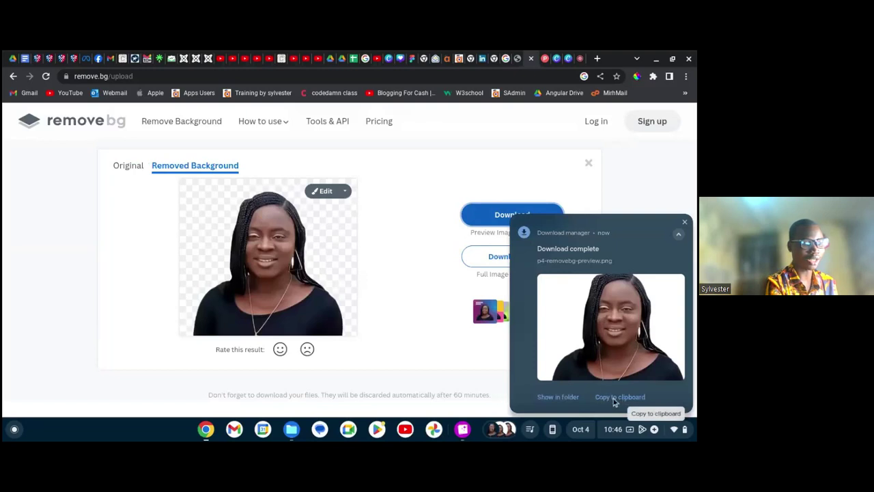
left_click(614, 398)
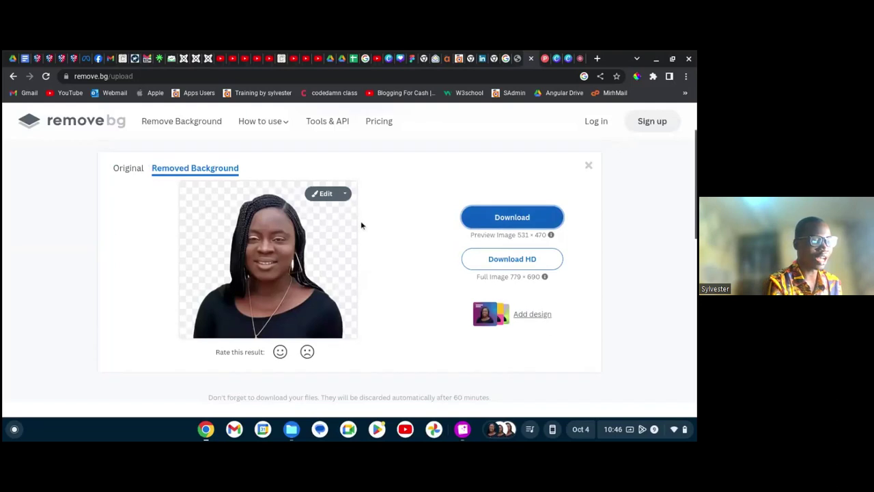
scroll(361, 225, "up", 1)
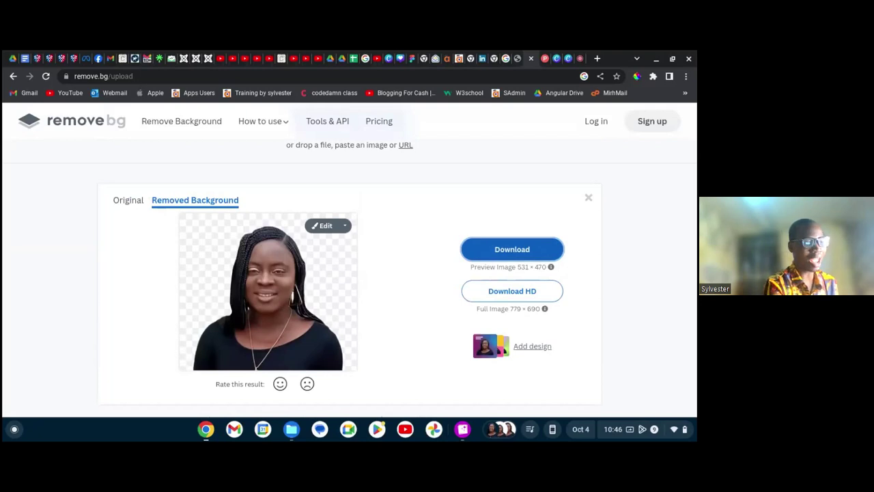
left_click(127, 202)
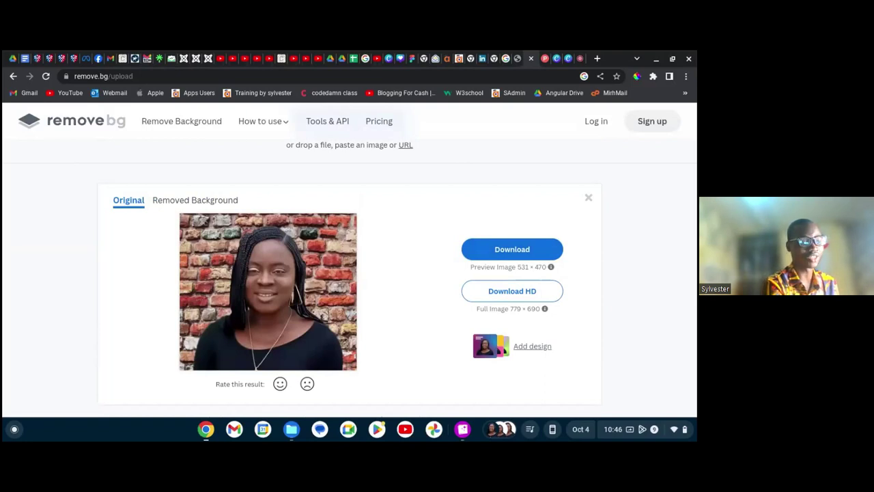
Step: Examine the AMERICA DV LOTTERY 2025 email in Gmail, including its playback link, information document link and official website links
left_click(112, 60)
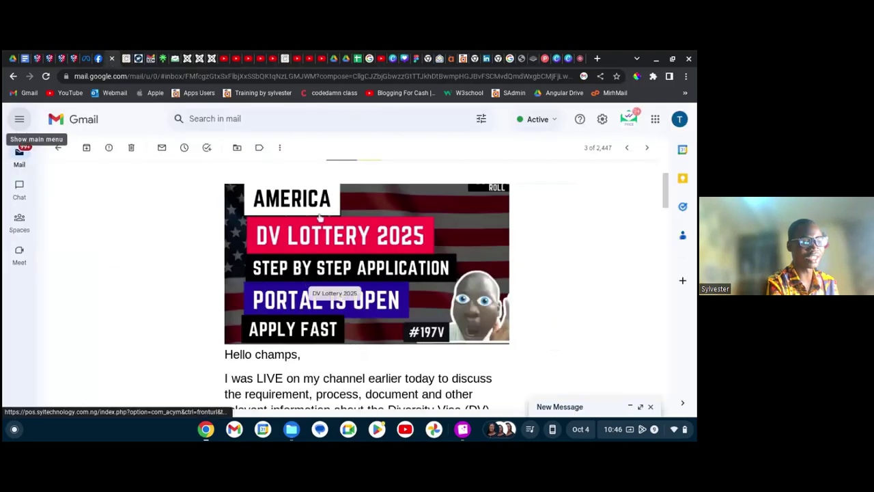
scroll(362, 252, "down", 6)
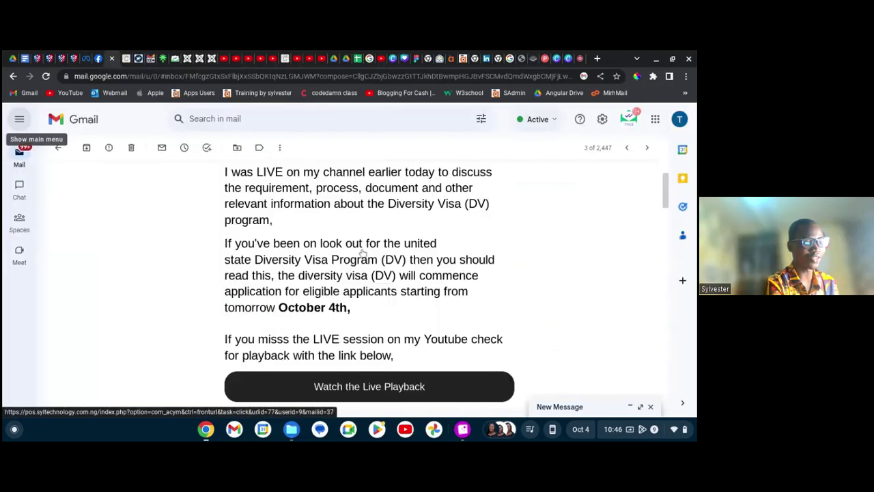
scroll(353, 278, "down", 1)
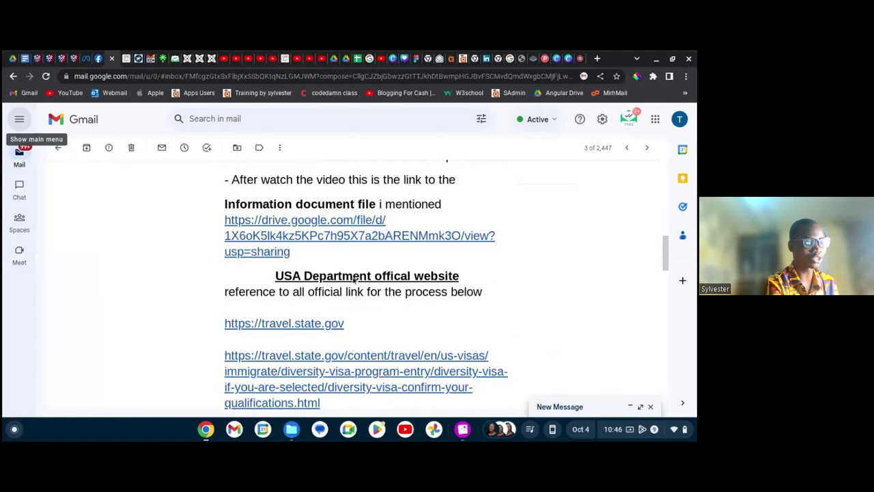
scroll(353, 278, "down", 6)
scroll(353, 278, "down", 3)
scroll(353, 278, "up", 8)
scroll(353, 278, "up", 5)
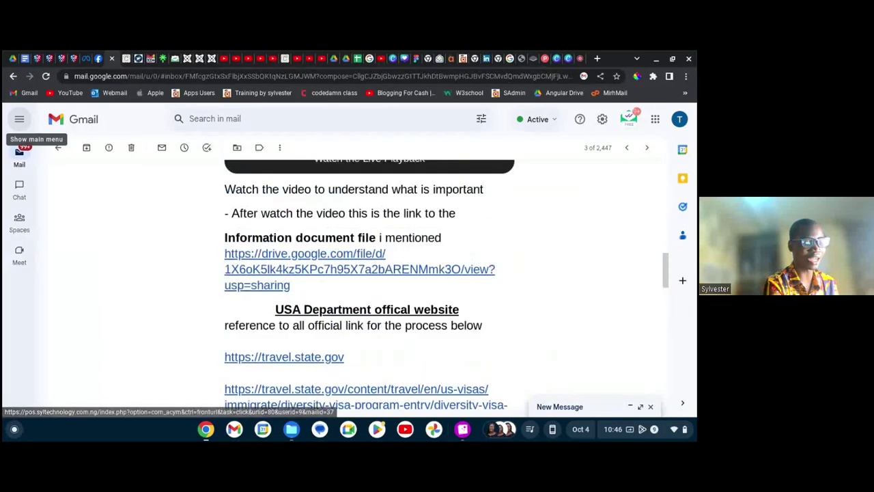
scroll(353, 278, "up", 5)
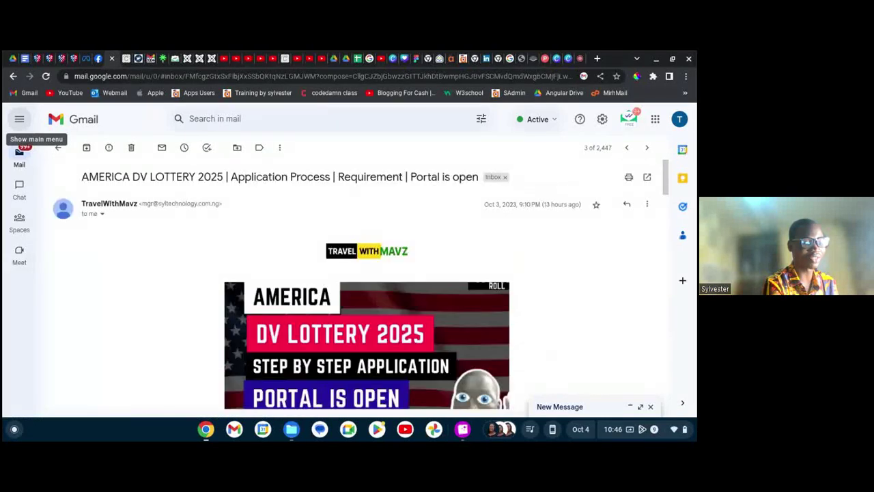
scroll(367, 284, "down", 3)
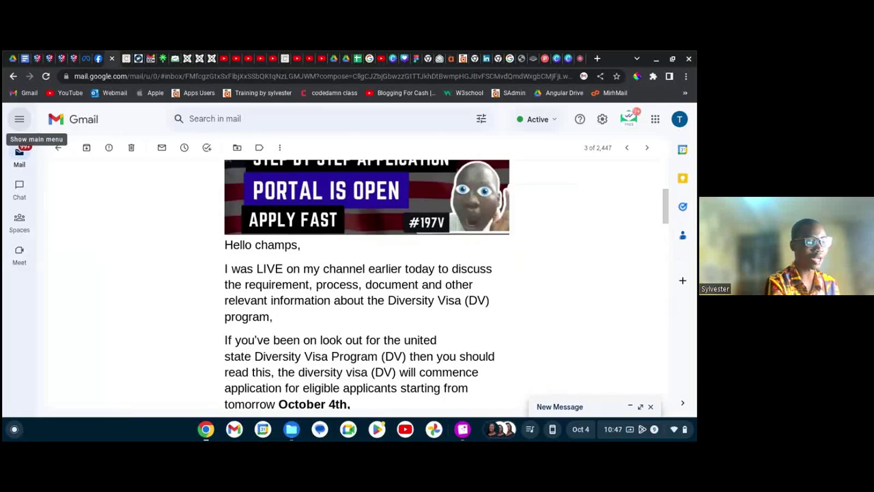
scroll(367, 284, "up", 3)
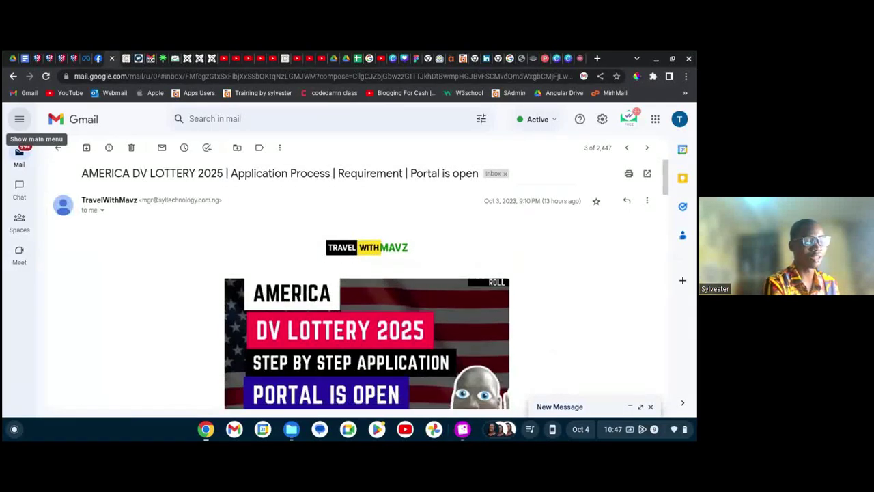
scroll(367, 284, "down", 3)
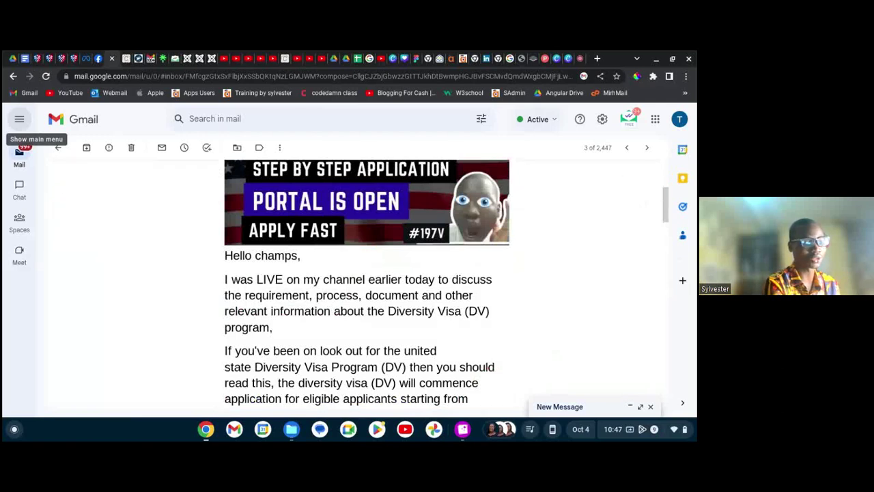
Step: View the AMERICA DV LOTTERY 2025 video page and its pinned comment on YouTube, and return to the remove.bg result
left_click(383, 58)
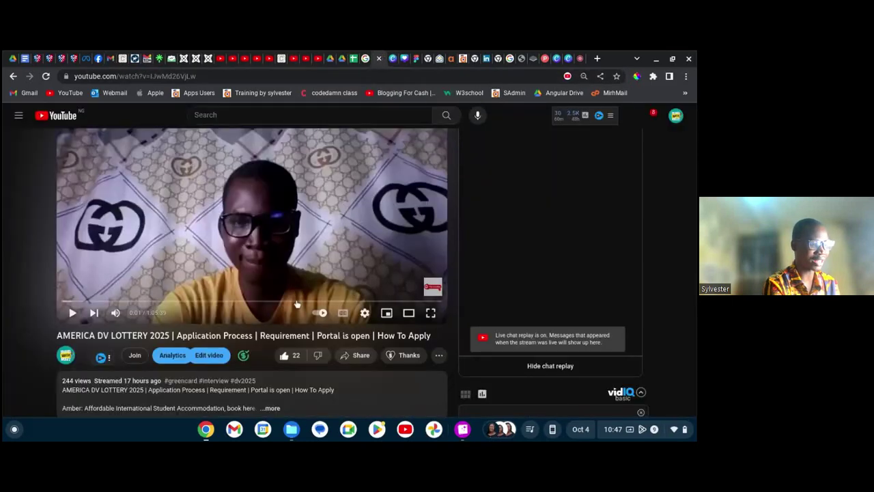
scroll(300, 322, "down", 4)
scroll(300, 322, "up", 2)
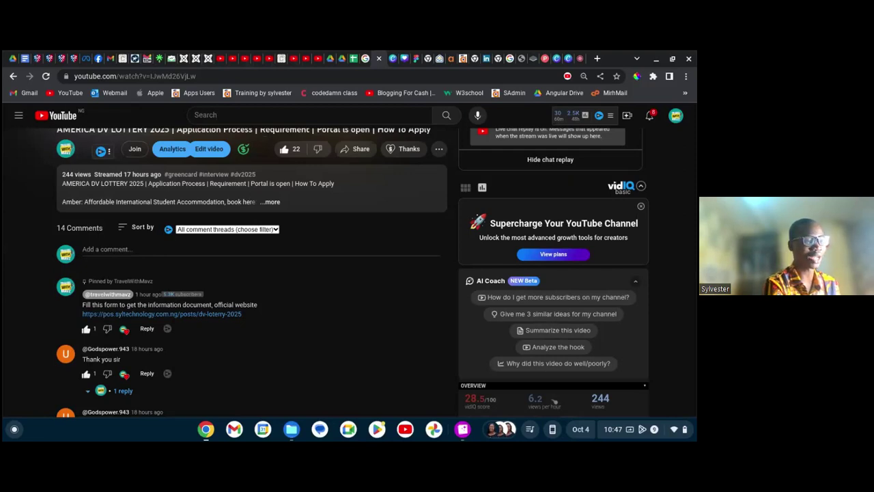
scroll(554, 402, "up", 4)
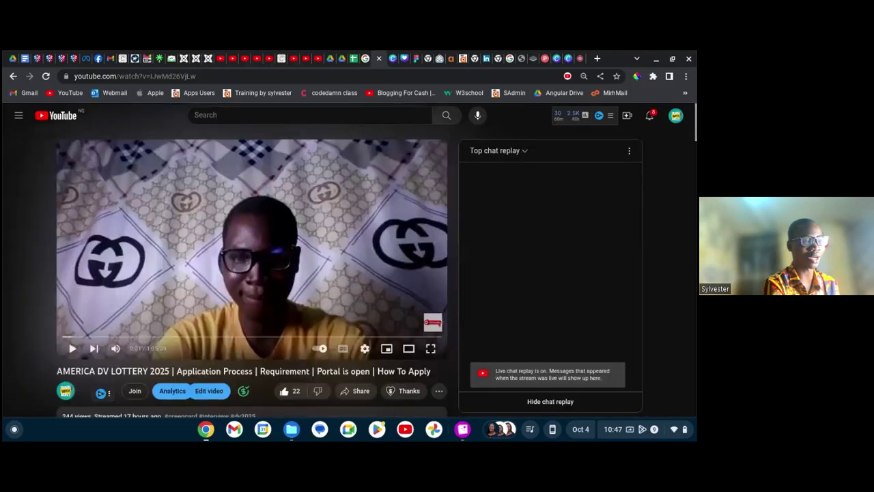
left_click(530, 60)
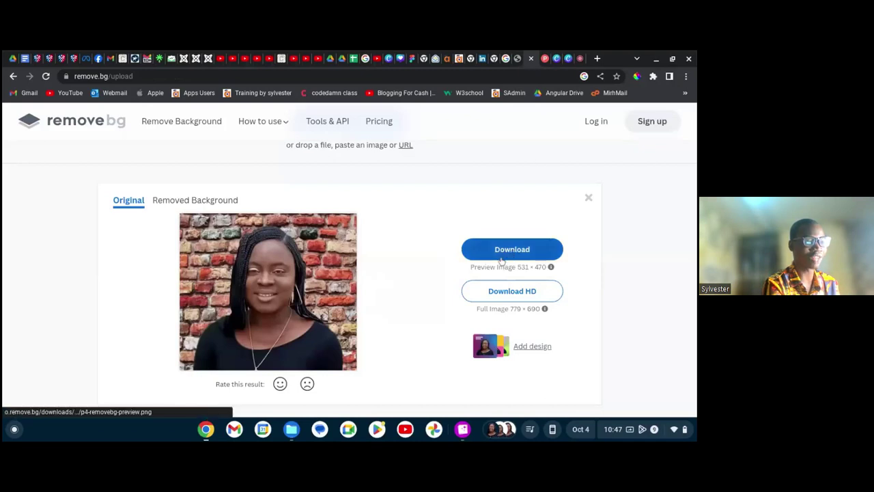
Step: Open the Canva home page in a new browser tab
left_click(599, 60)
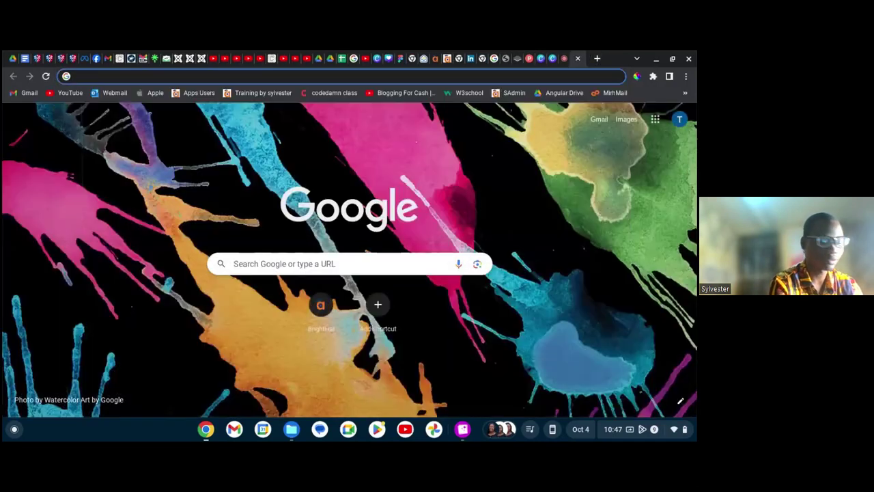
type("can")
type("a")
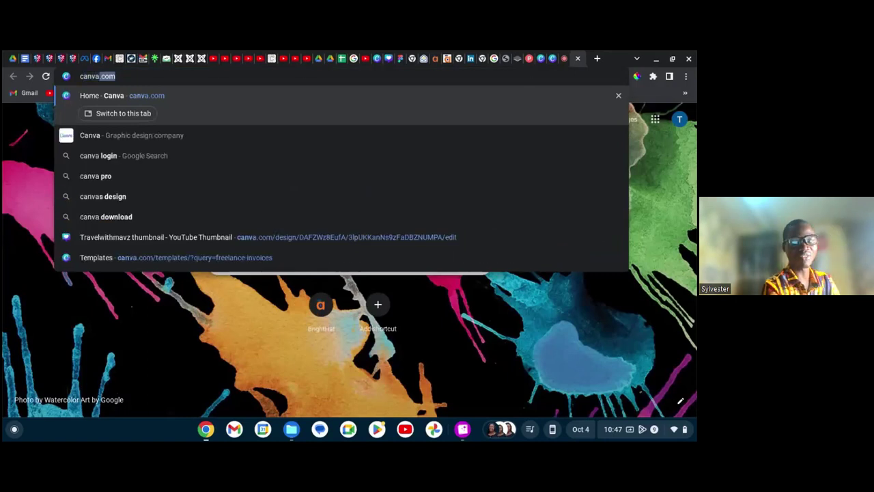
key("Return")
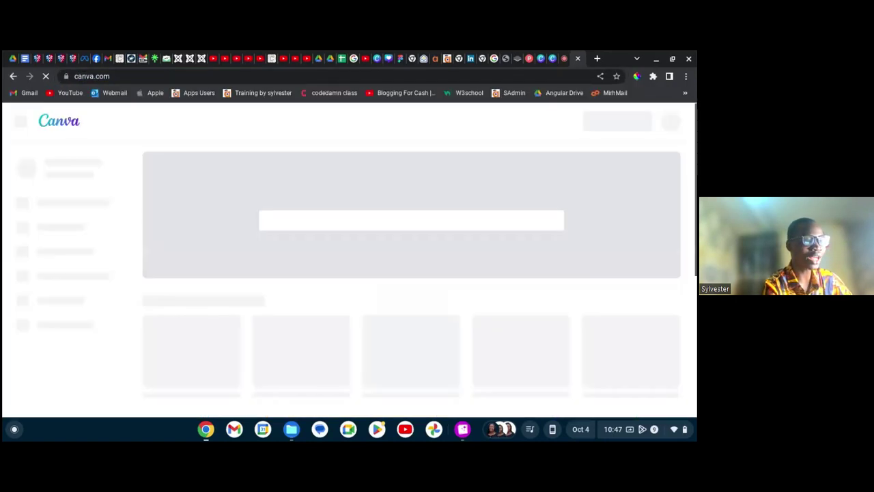
mouse_move(541, 56)
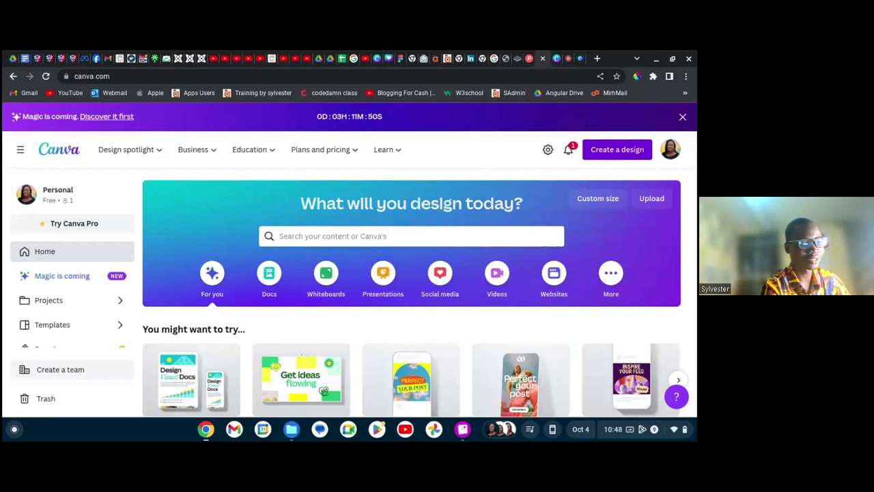
Step: Create a new blank custom-size design of 700 × 700 px
left_click(613, 150)
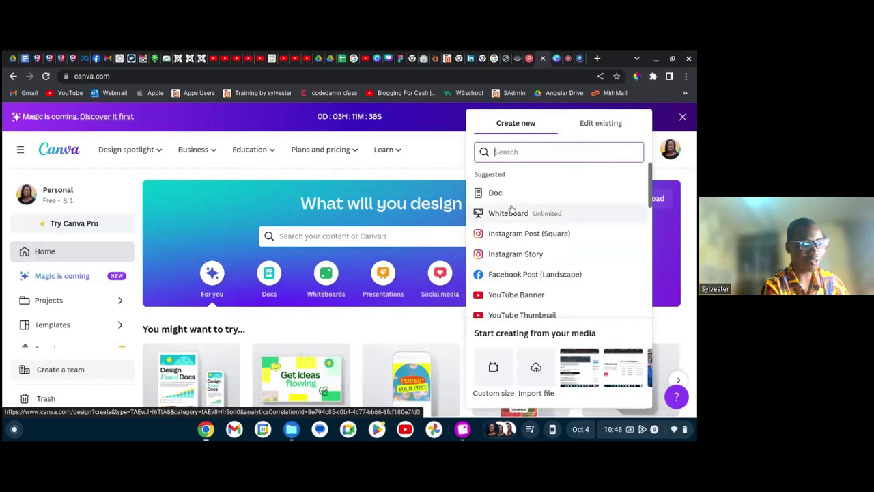
scroll(511, 208, "down", 2)
scroll(510, 208, "down", 3)
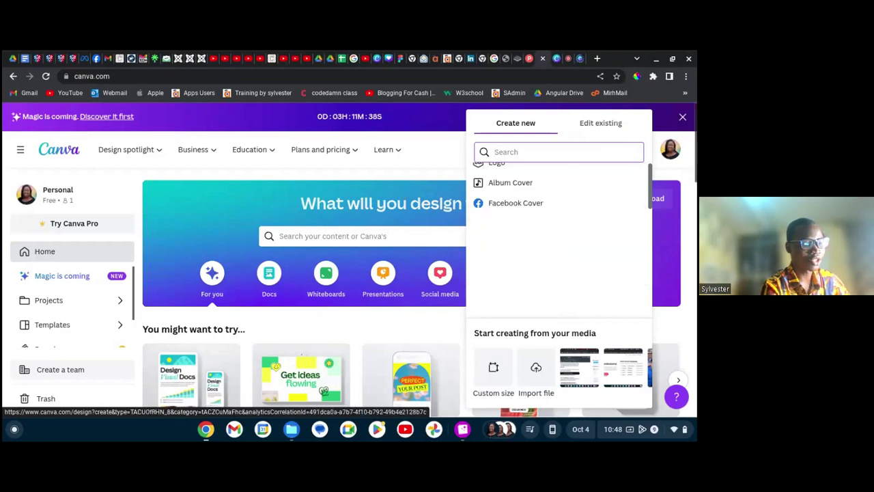
scroll(539, 284, "down", 2)
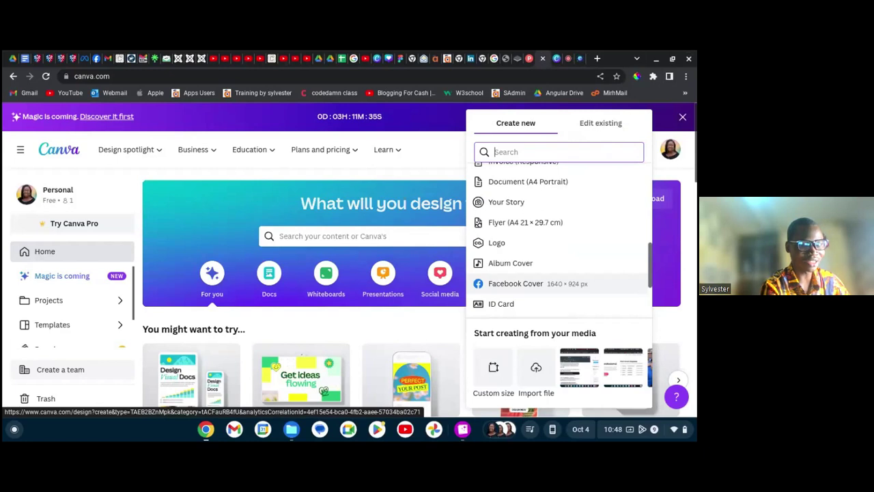
scroll(559, 239, "up", 10)
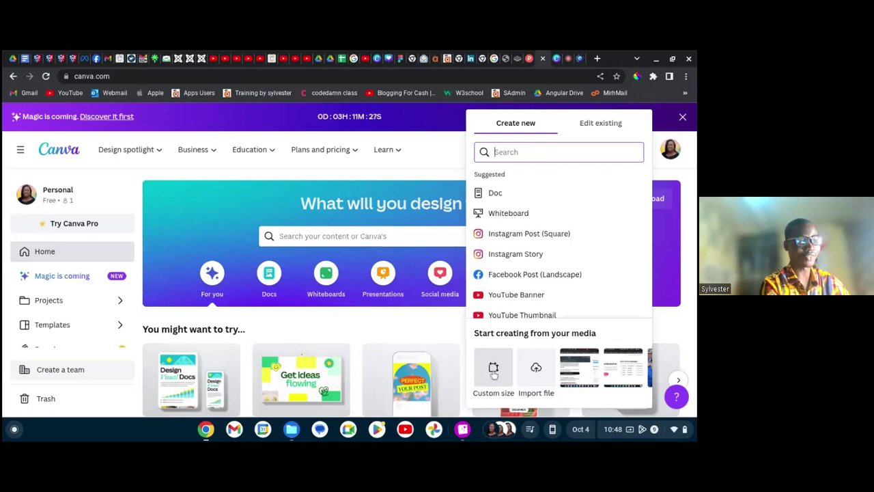
left_click(493, 372)
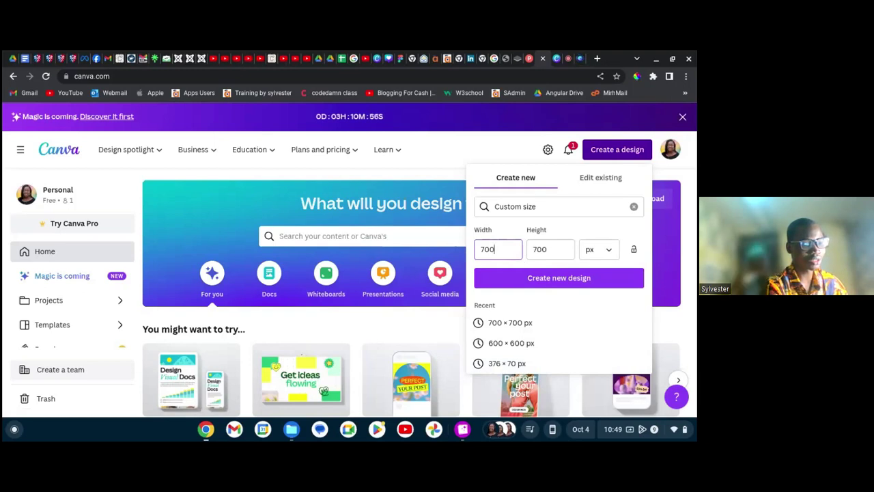
left_click(556, 284)
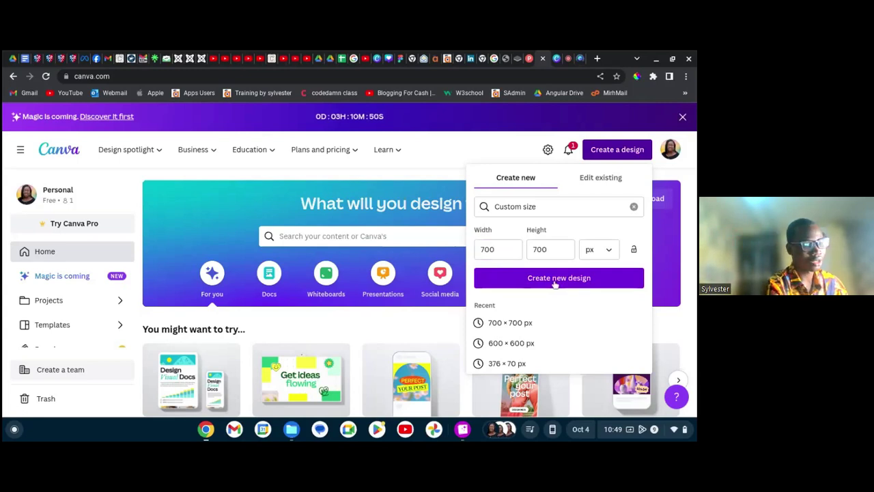
left_click(556, 278)
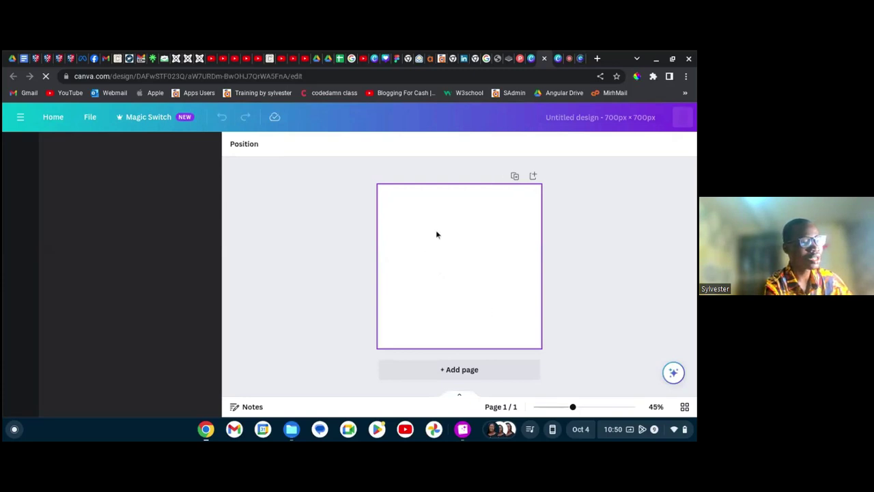
Step: Locate the downloaded p4-removebg-preview.png in the Downloads folder and try to place it directly onto the blank design
left_click(292, 430)
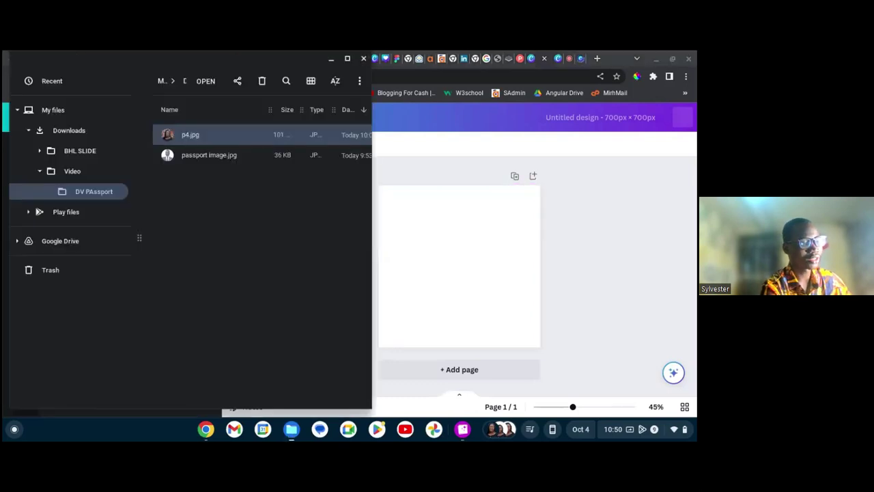
left_click(248, 198)
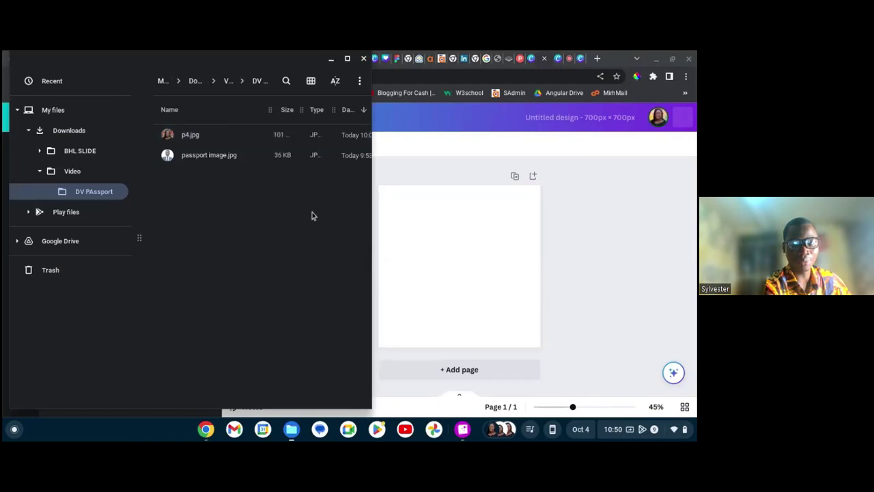
key("BackSpace")
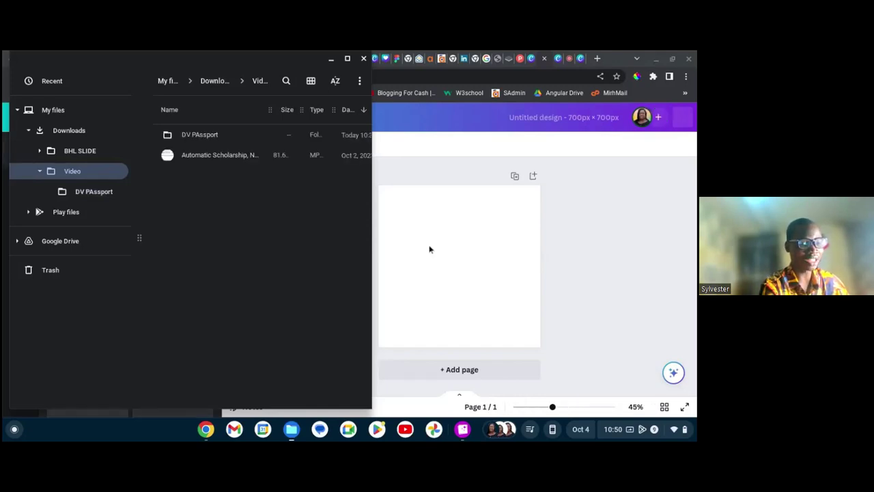
left_click(480, 297)
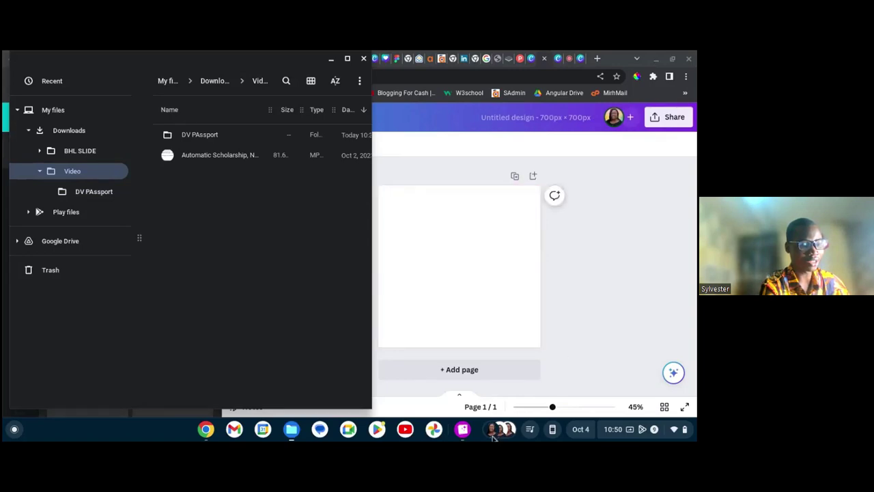
left_click(493, 435)
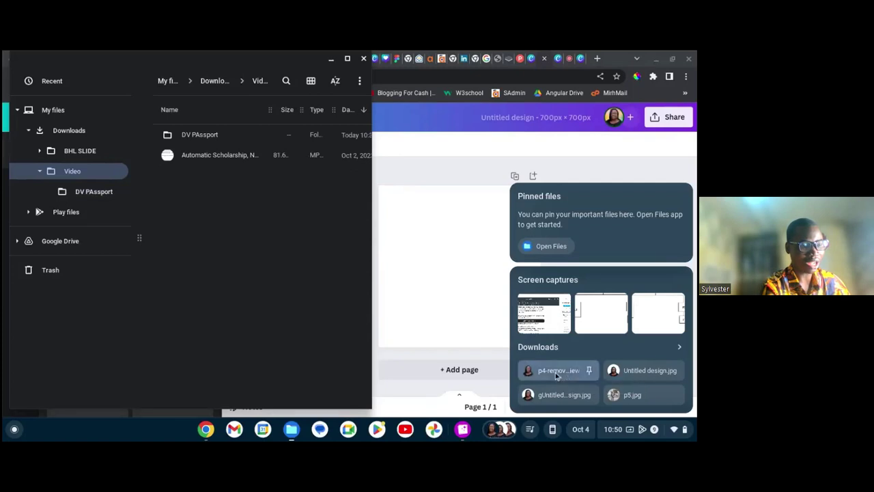
right_click(556, 375)
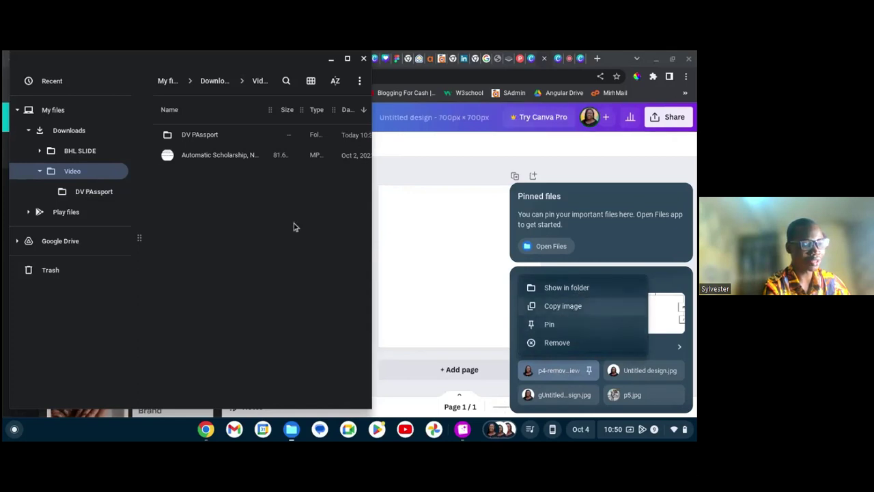
left_click(572, 290)
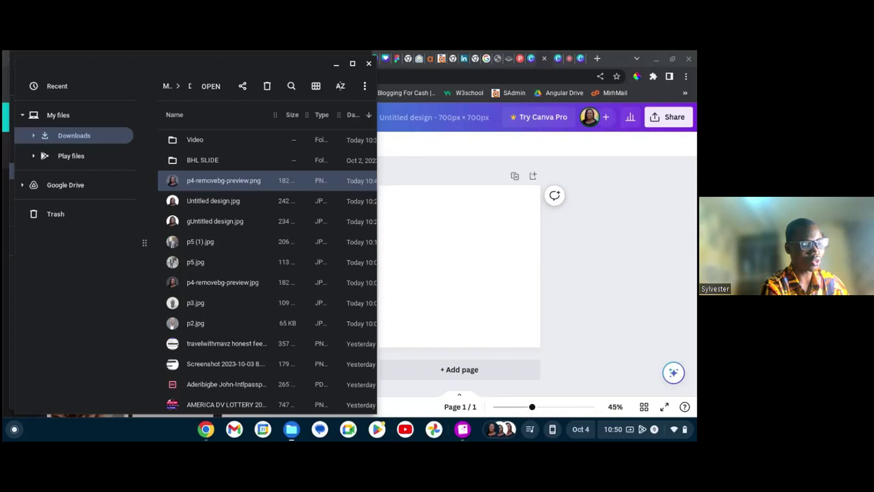
left_click_drag(232, 185, 464, 252)
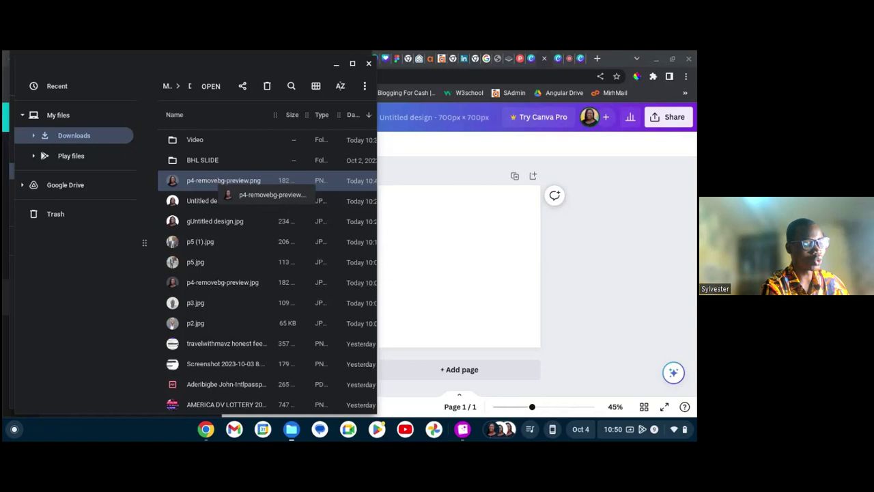
left_click(586, 230)
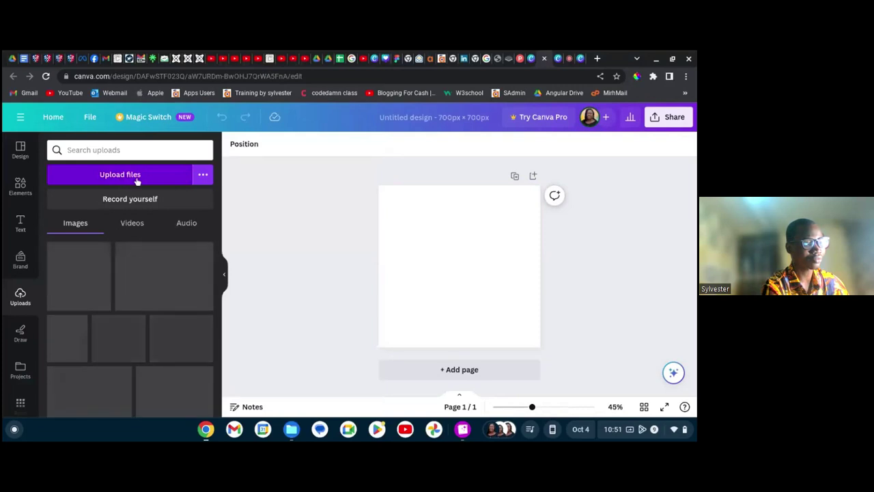
Step: Upload p4-removebg-preview.png from the Downloads folder and add it to the blank page
left_click(137, 175)
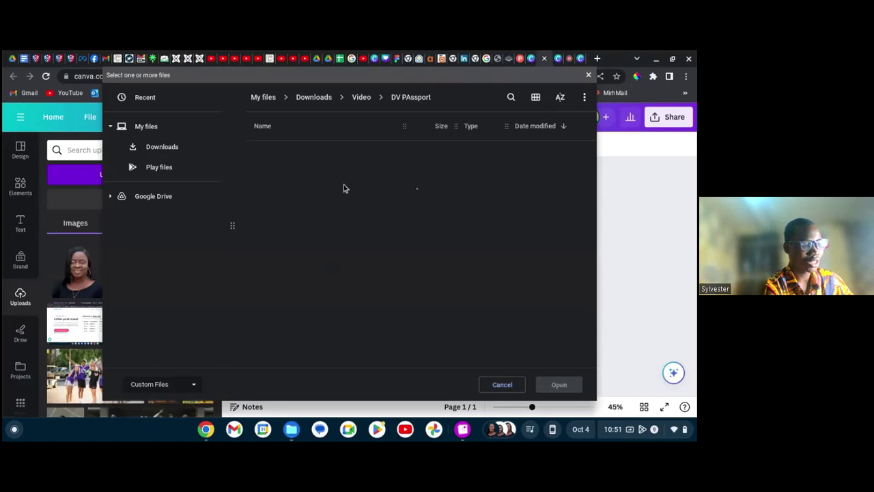
left_click(313, 97)
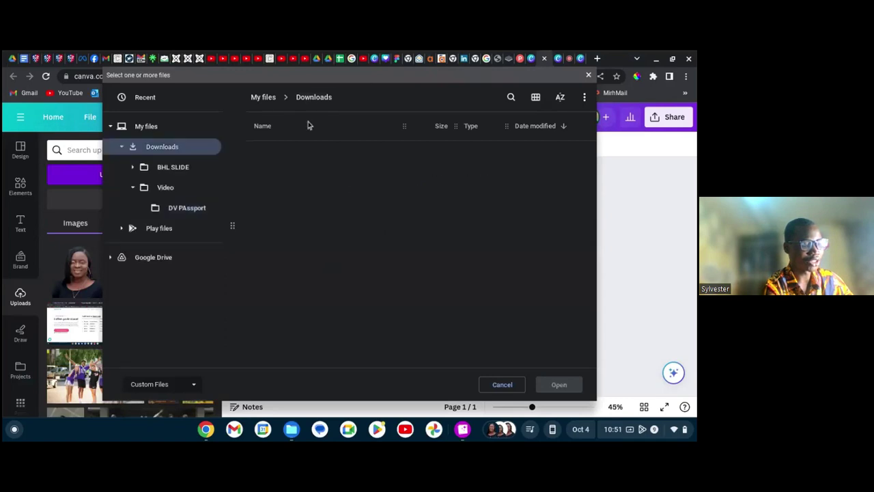
left_click(307, 193)
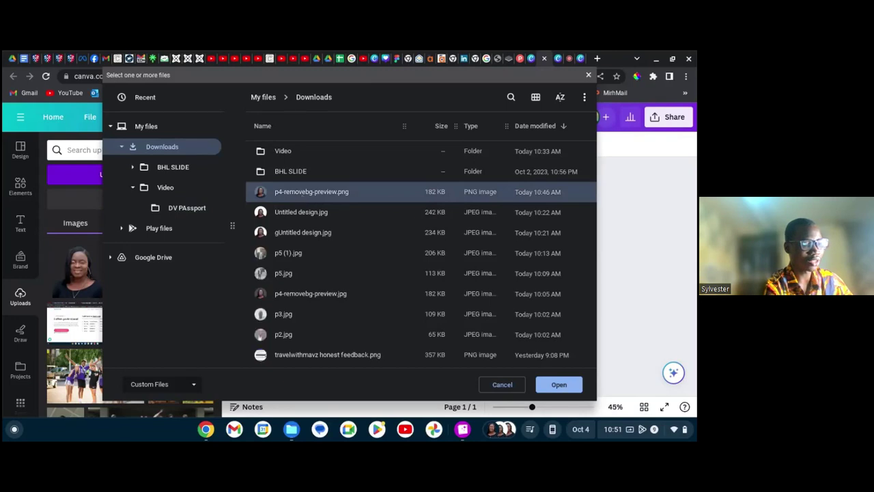
key("Return")
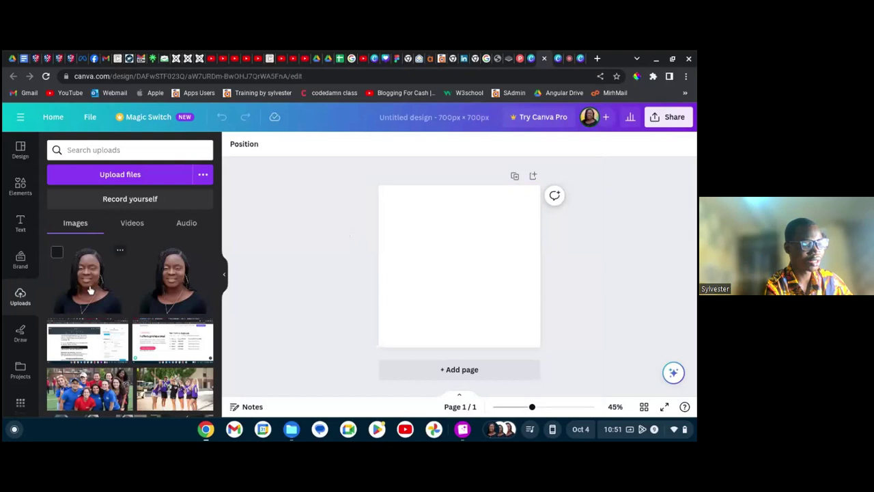
left_click(90, 290)
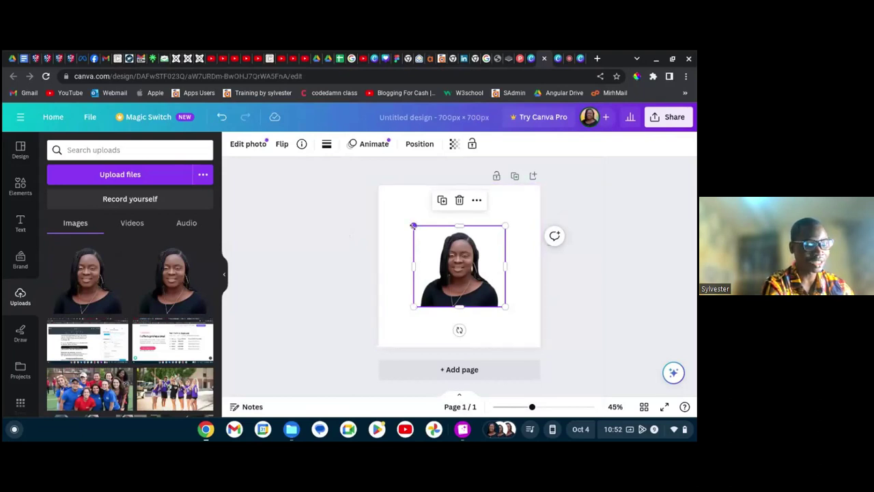
Step: Enlarge the background-free photo to span the full page width and align it with the page's bottom edge
left_click_drag(413, 226, 337, 192)
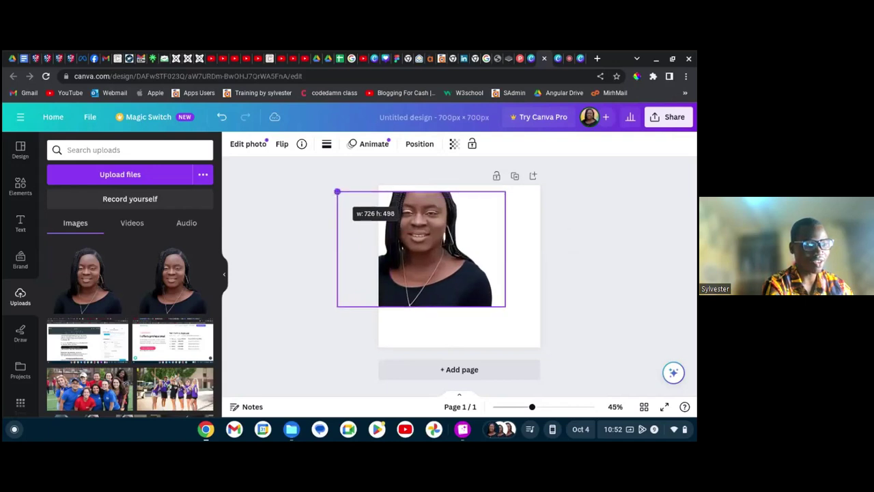
left_click_drag(337, 192, 364, 166)
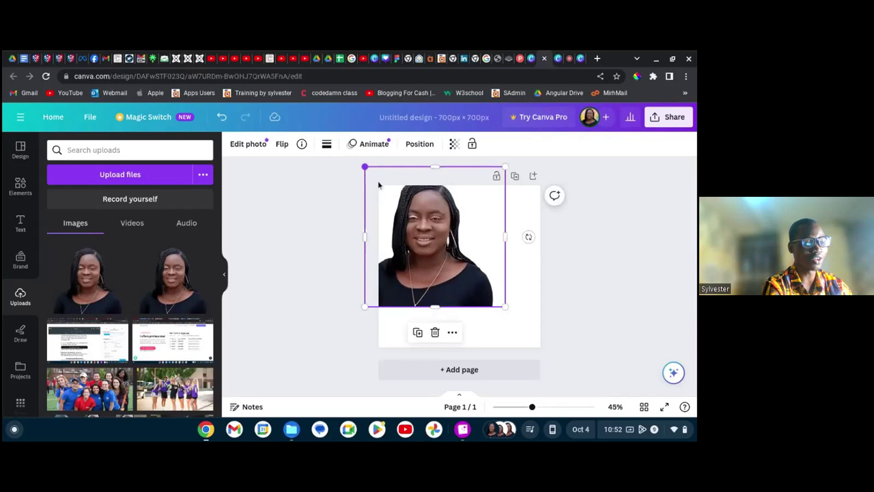
left_click_drag(414, 236, 452, 272)
left_click_drag(392, 277, 377, 277)
mouse_move(460, 295)
left_mouse_down()
mouse_move(456, 274)
mouse_move(458, 293)
left_mouse_up()
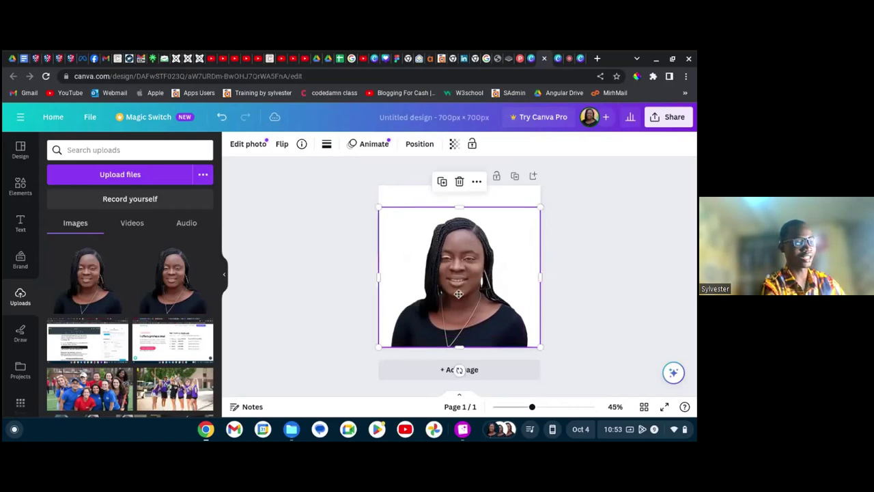
left_click(581, 307)
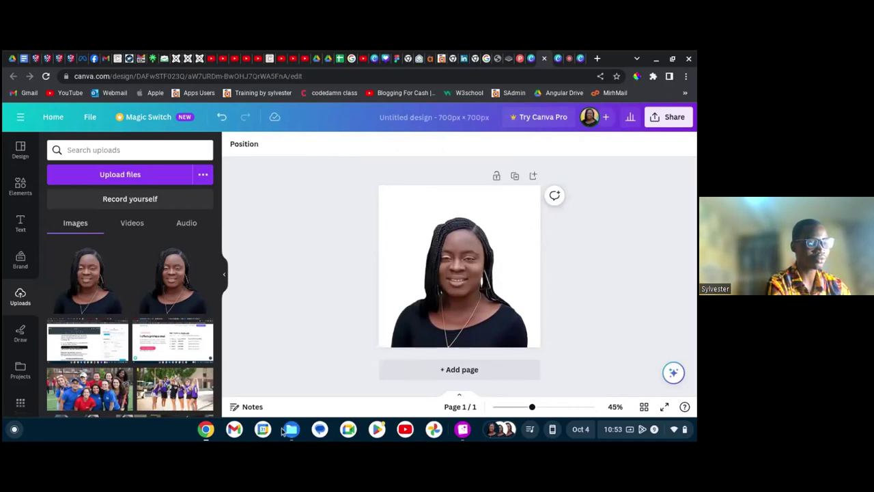
Step: View the original p4.jpg in Gallery beside the design for comparison, and return to the Canva design
left_click(461, 434)
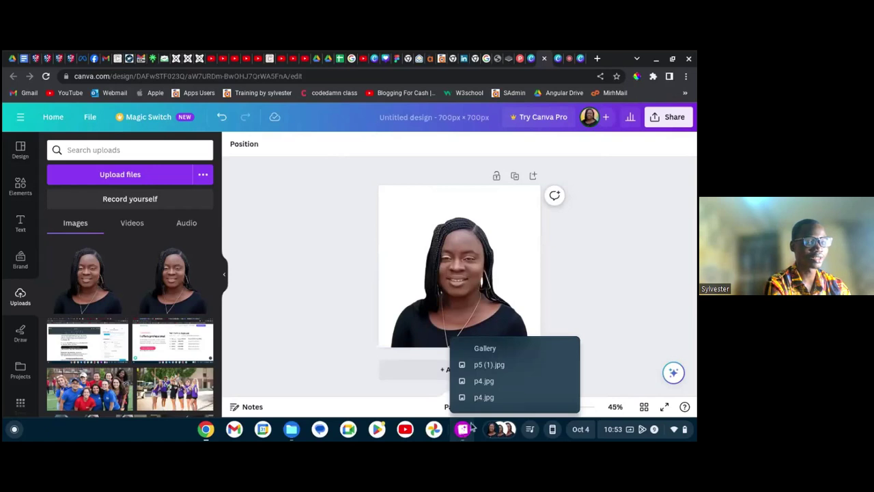
left_click(485, 399)
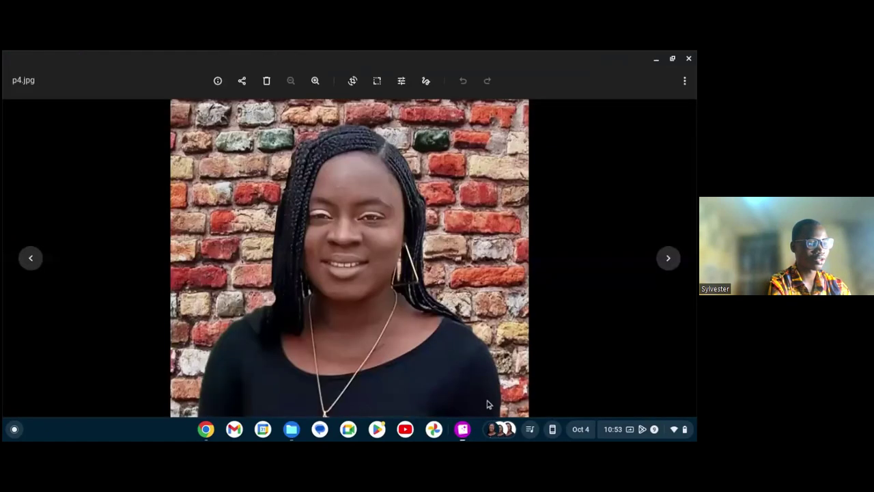
left_click(673, 61)
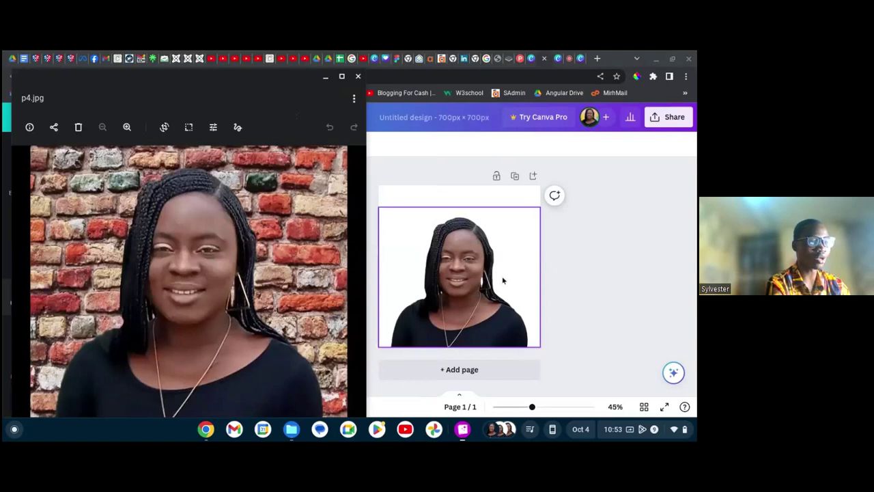
left_click(570, 267)
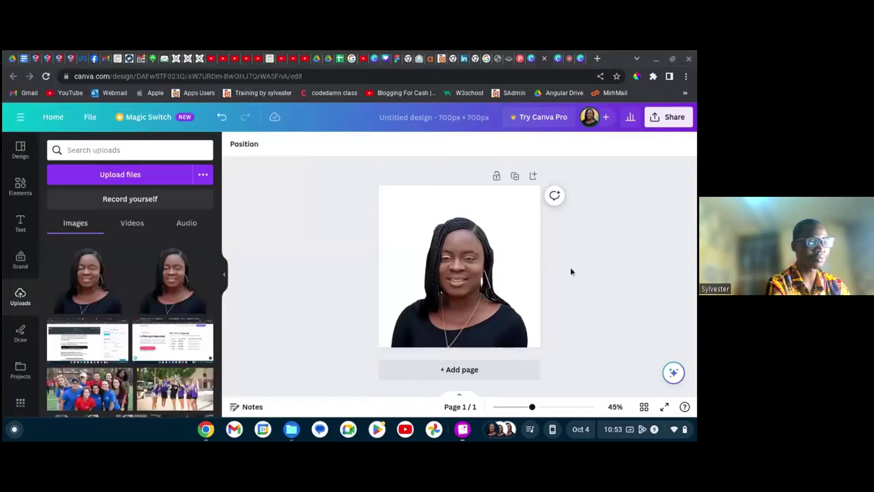
Step: Set the design's download file type to JPG and return to the design without downloading
left_click(668, 117)
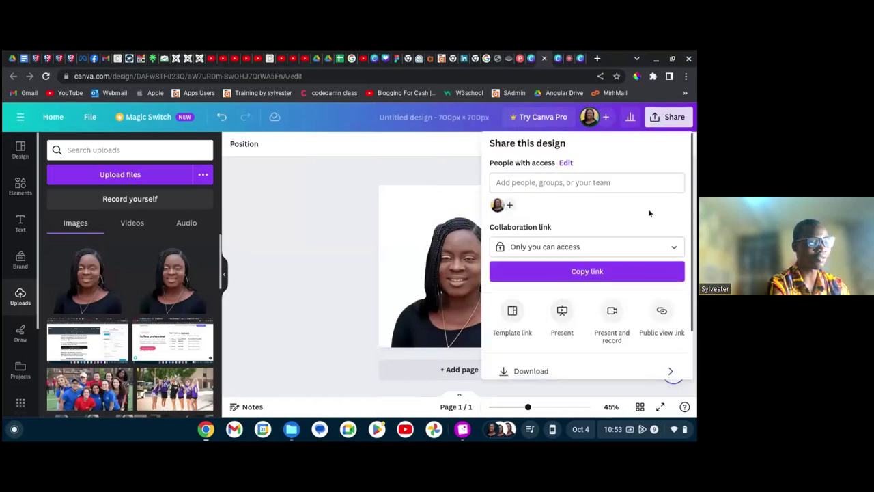
scroll(648, 209, "down", 1)
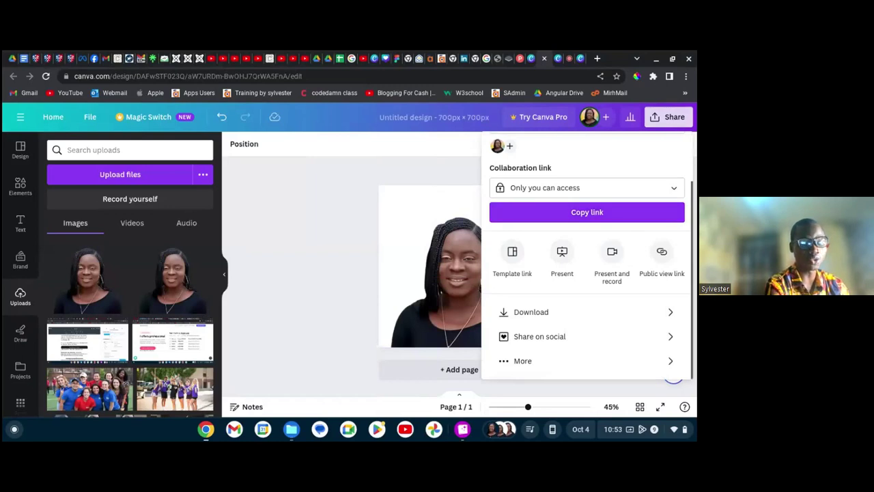
left_click(557, 313)
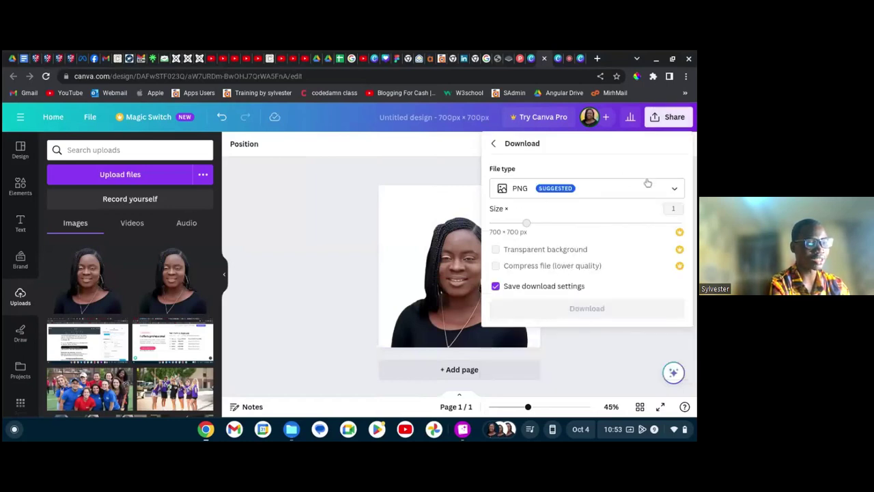
left_click(675, 191)
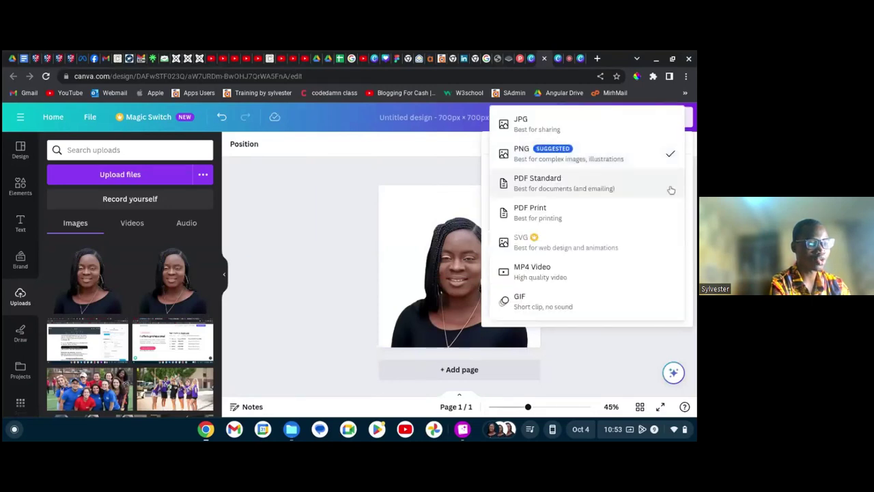
left_click(553, 125)
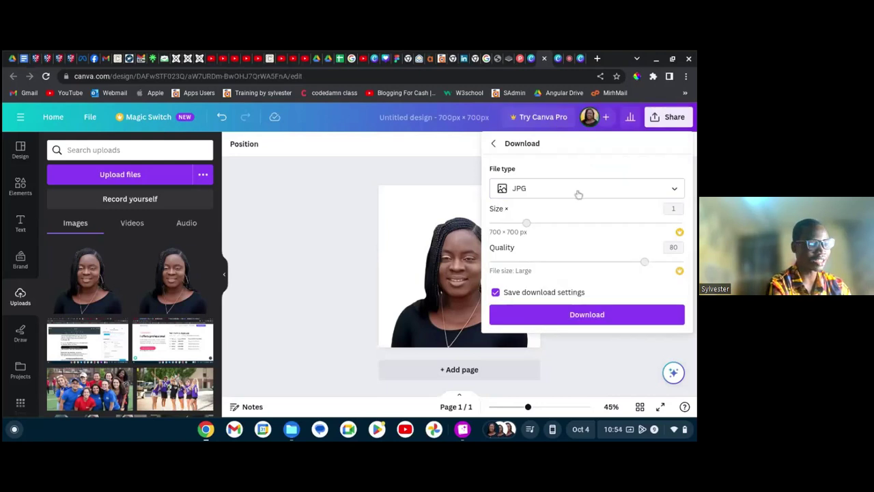
left_click(340, 223)
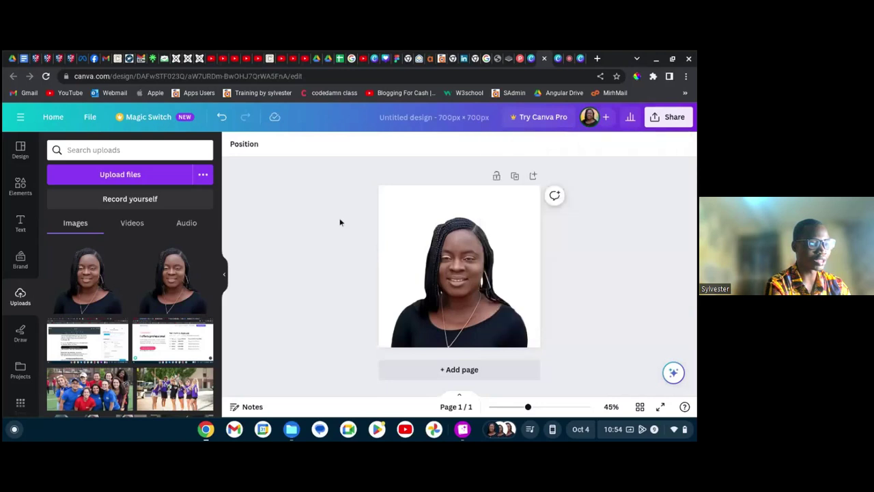
Step: Duplicate the photo page and title page 1 "MY DV Lottery Passort"
left_click(514, 176)
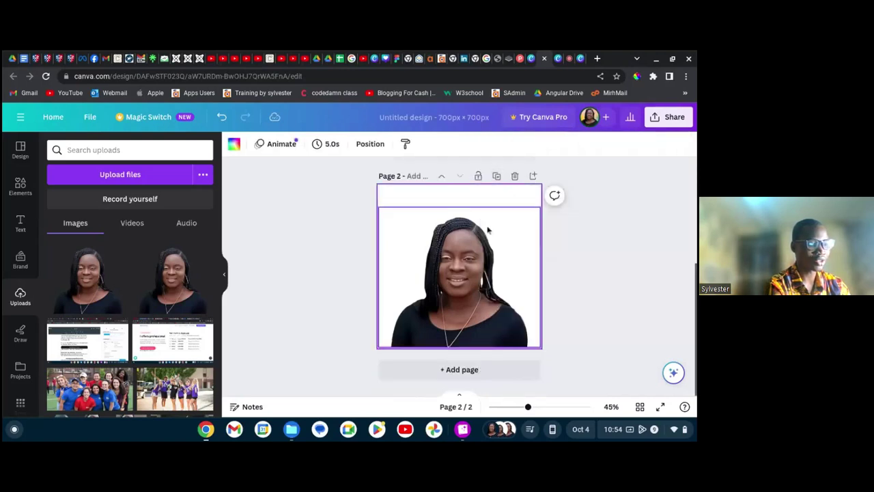
scroll(415, 178, "up", 3)
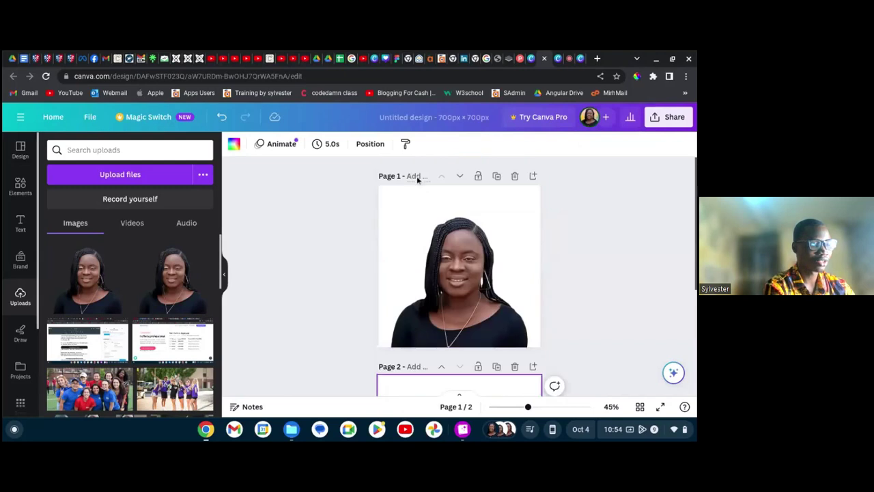
type("MY")
key("BackSpace")
key("BackSpace")
type("DV")
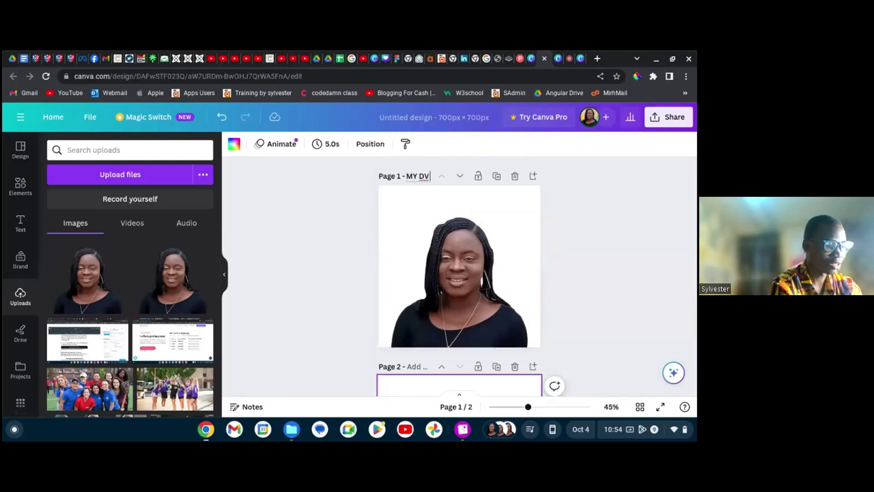
type(" Lottery")
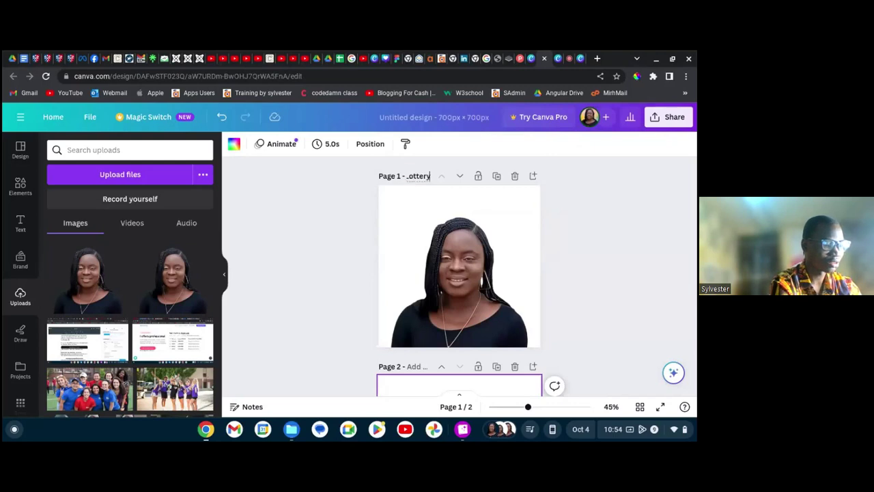
type(" Passport")
key("Return")
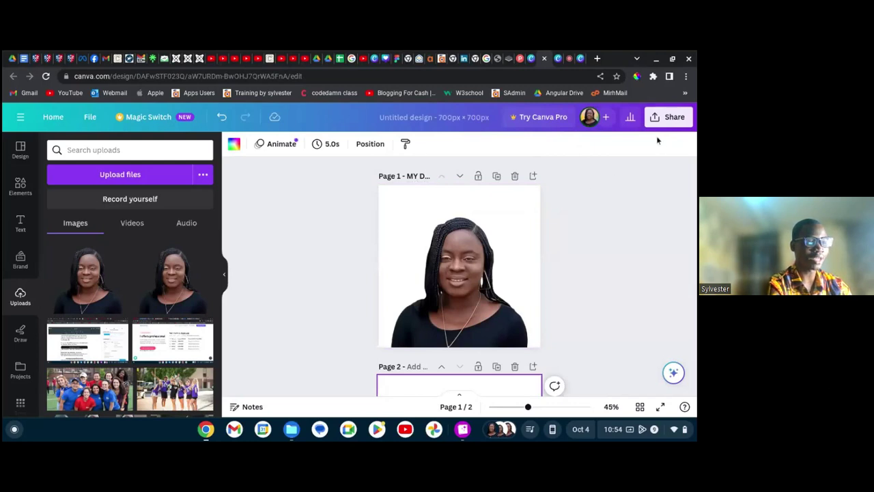
Step: Download only page 1 of the design as a 700 × 700 px JPG, leaving out page 2
left_click(674, 119)
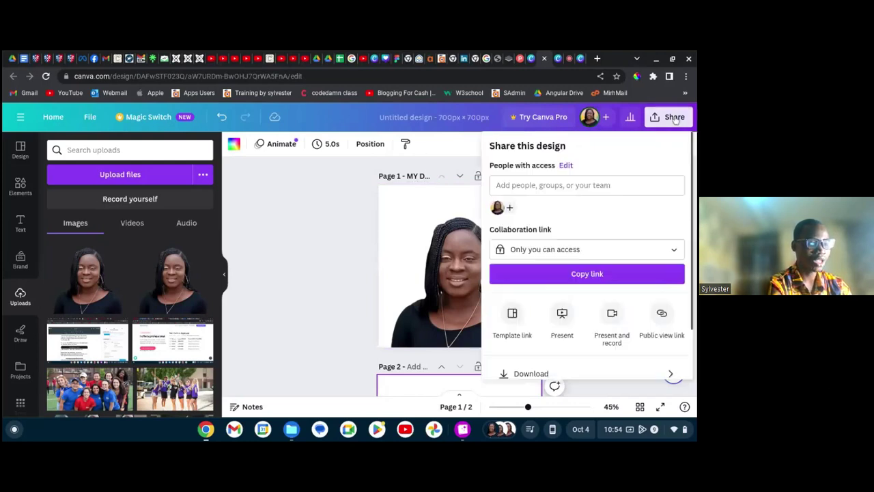
scroll(639, 232, "down", 2)
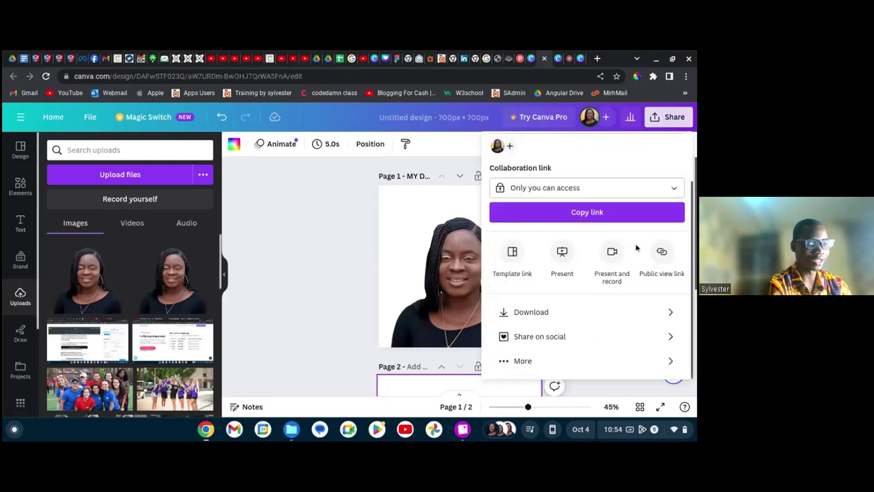
left_click(580, 312)
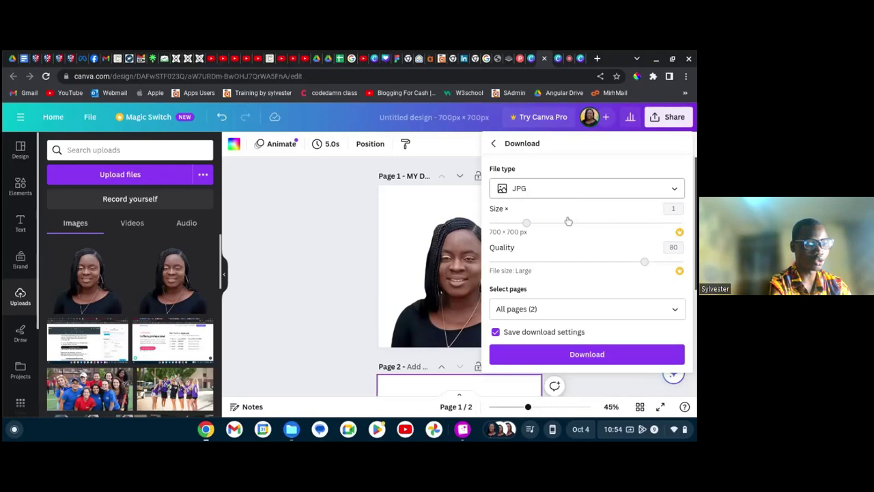
left_click(675, 312)
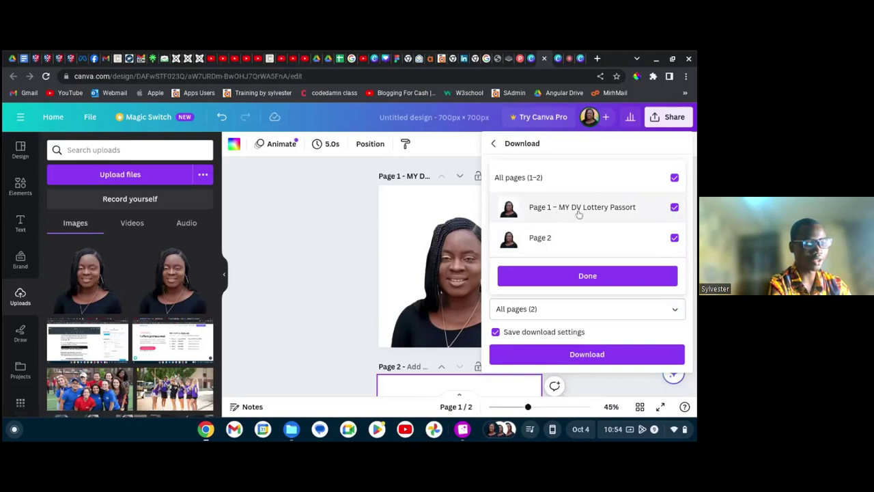
left_click(674, 240)
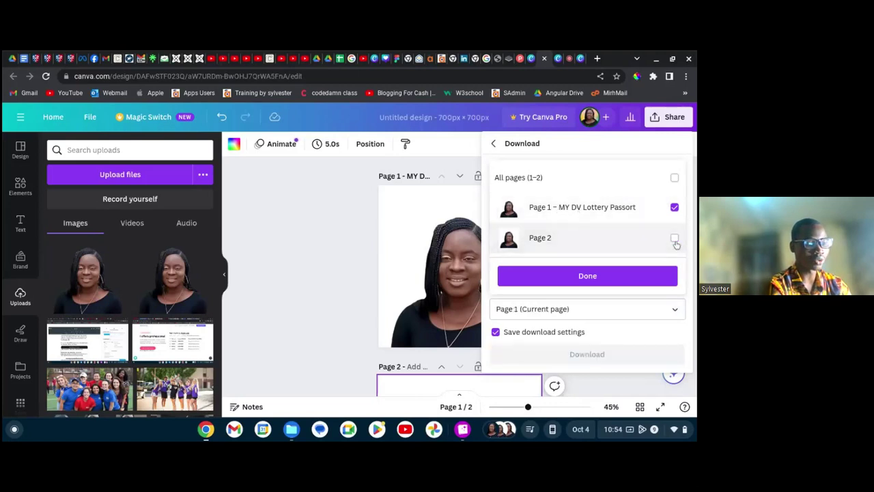
left_click(627, 276)
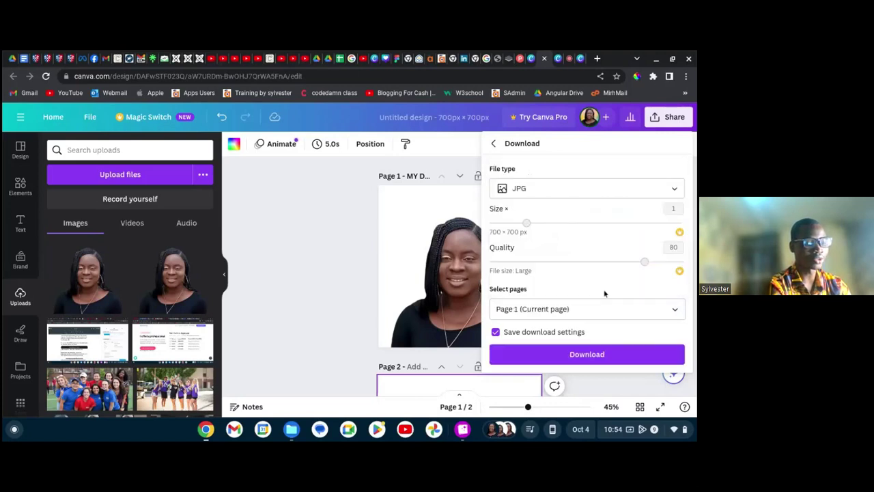
left_click(586, 354)
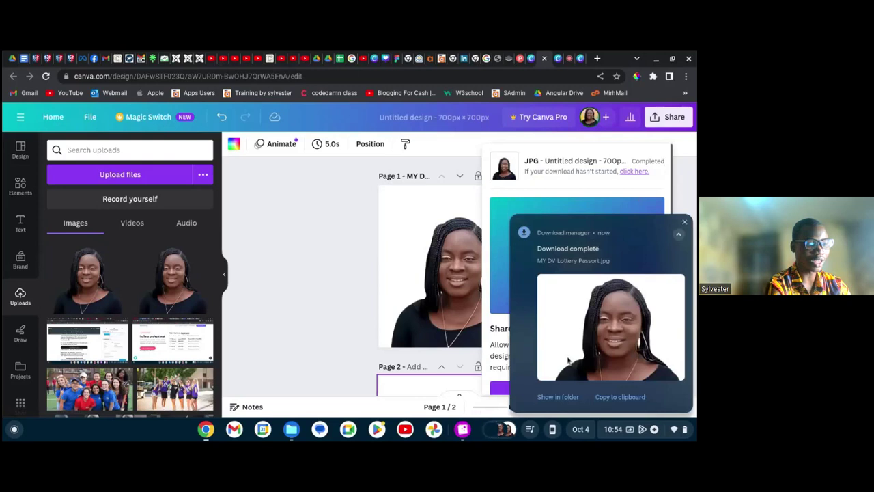
Step: Locate the downloaded MY DV Lottery Passort.jpg and move it into the DV PAssport folder inside the Video folder
left_click(559, 398)
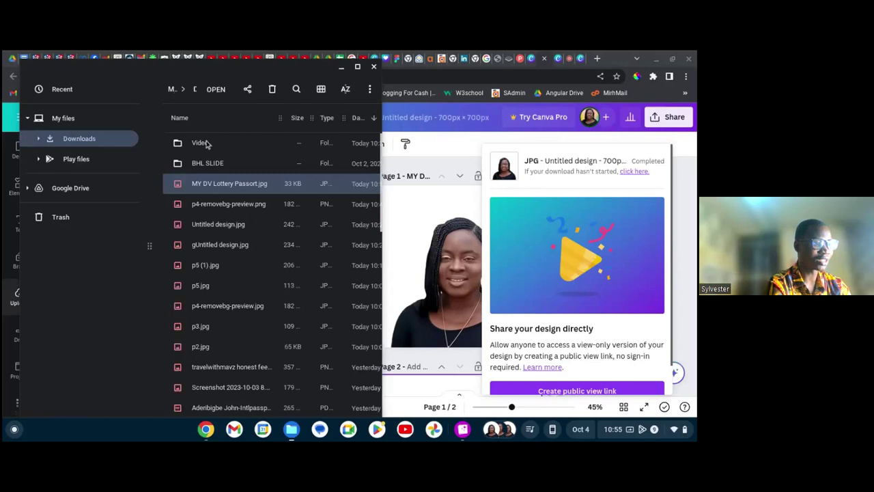
left_click_drag(207, 143, 208, 149)
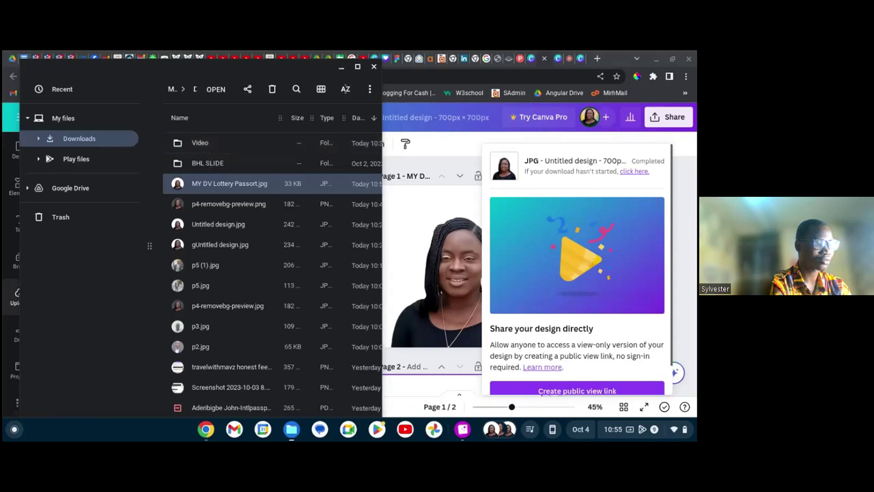
double_click(200, 143)
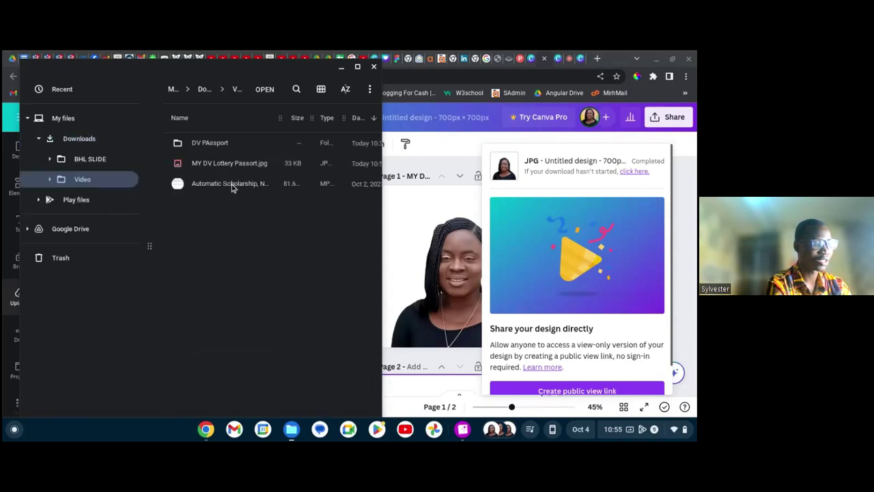
left_click(210, 167)
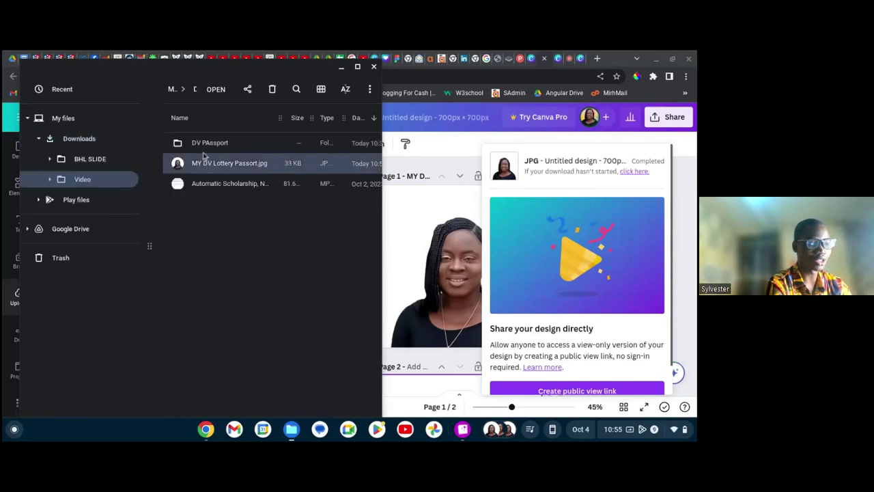
left_click_drag(202, 145, 202, 145)
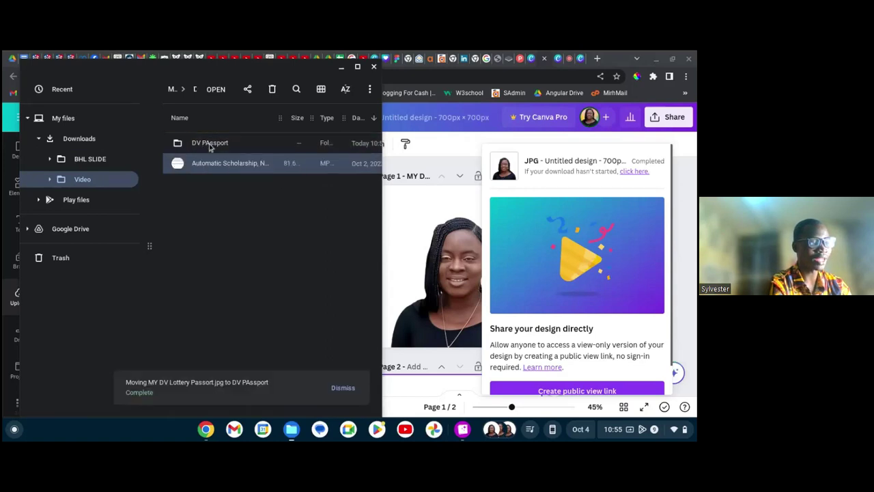
Step: View MY DV Lottery Passort.jpg from the DV PAssport folder and compare it with the original p4.jpg
double_click(210, 144)
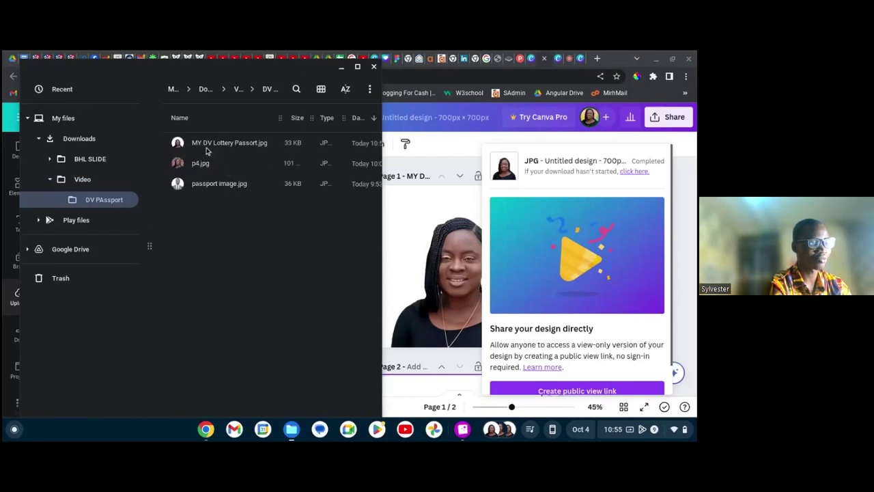
left_click(207, 149)
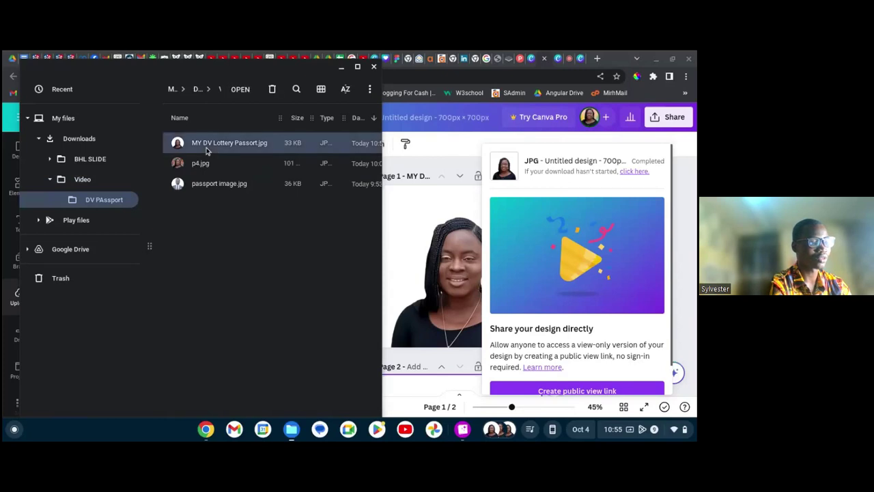
double_click(207, 149)
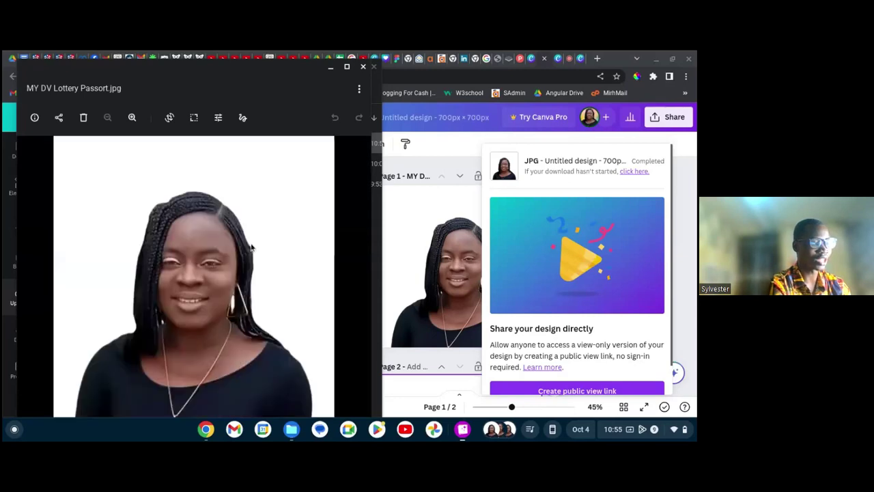
left_click(343, 276)
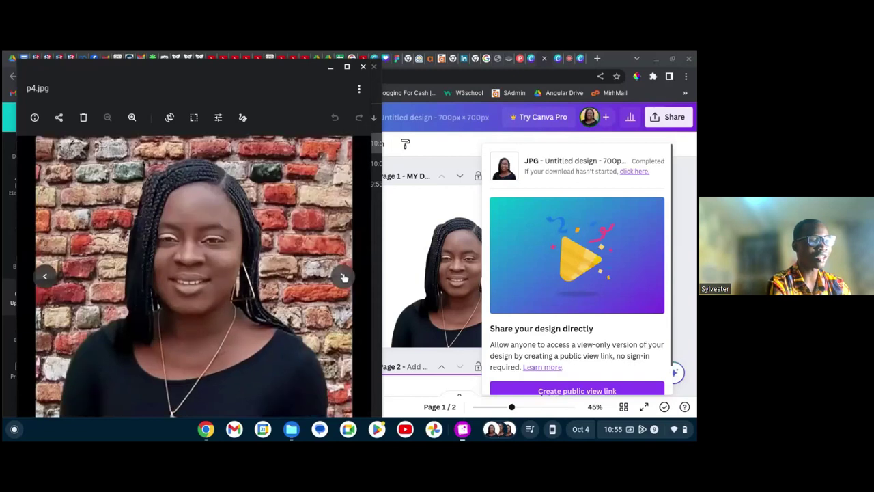
Step: Switch to the Travel.State.Gov photo tool, reset it to the photo selection stage, and check the Google results for "photo tool"
left_click(498, 58)
scroll(411, 187, "down", 2)
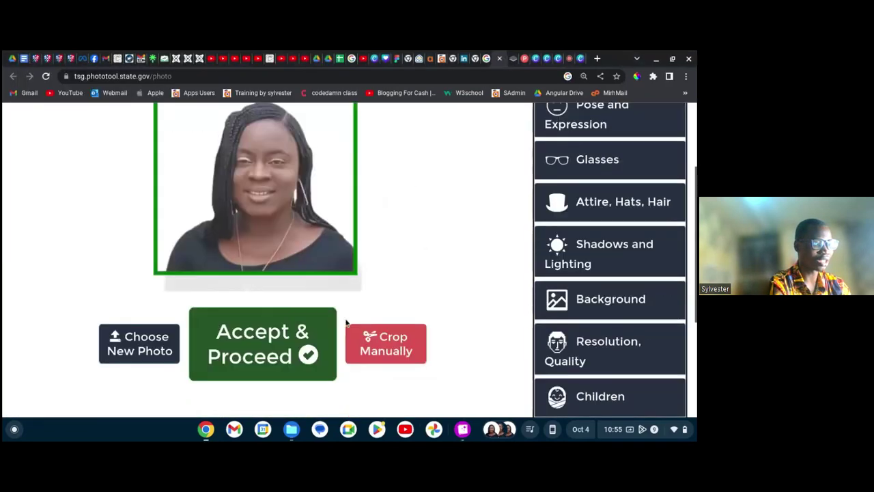
scroll(347, 323, "down", 1)
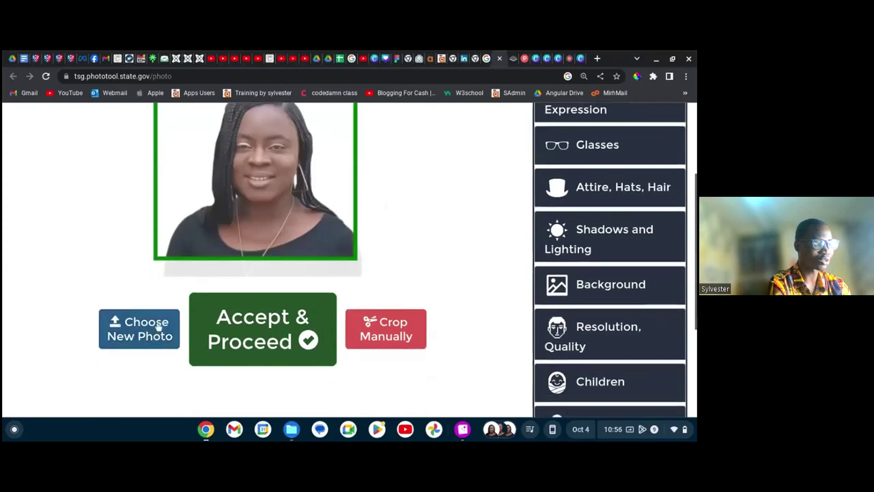
left_click(264, 322)
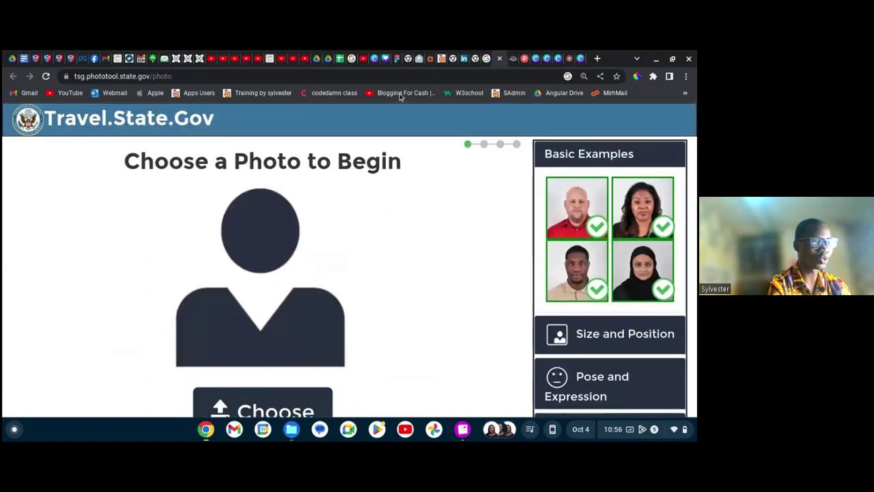
left_click(488, 59)
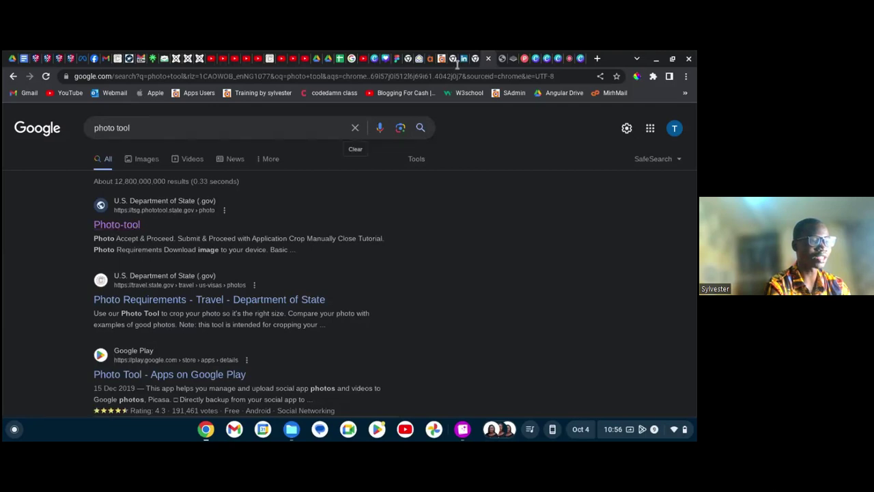
left_click(505, 59)
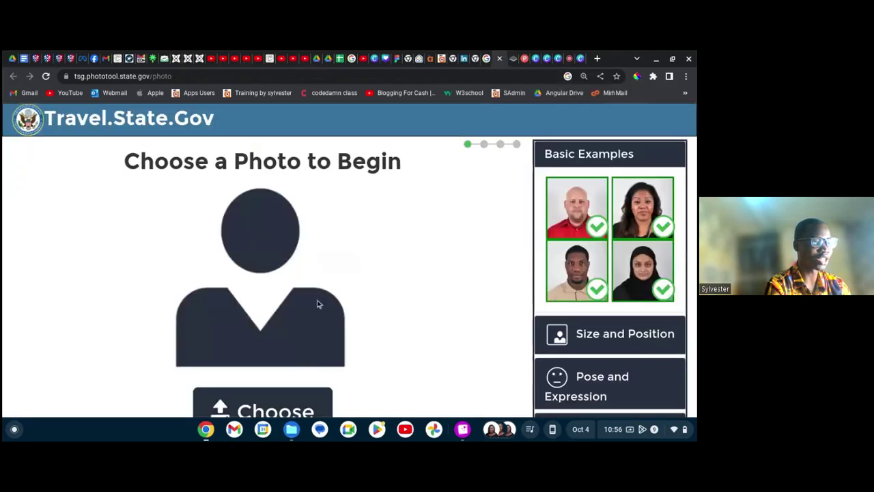
Step: Submit MY DV Lottery Passort.jpg from the Video folder's DV PAssport subfolder to the photo tool and read the full verdict on it
scroll(300, 328, "down", 1)
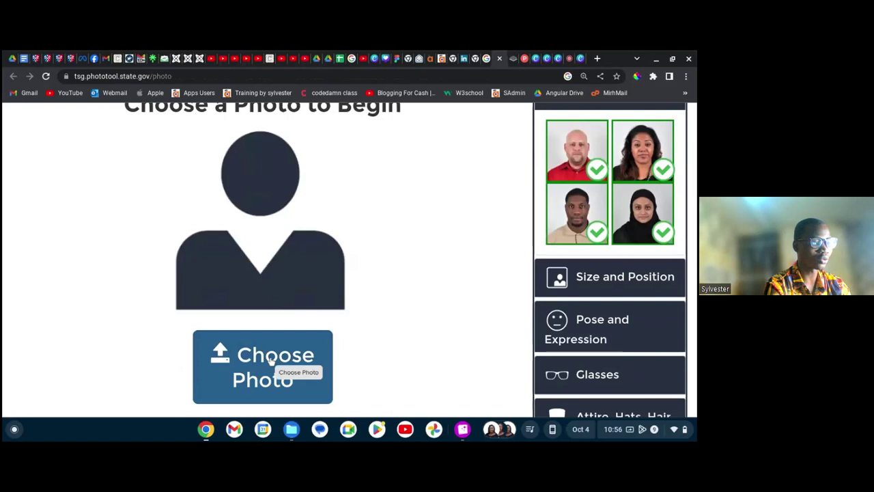
left_click(271, 362)
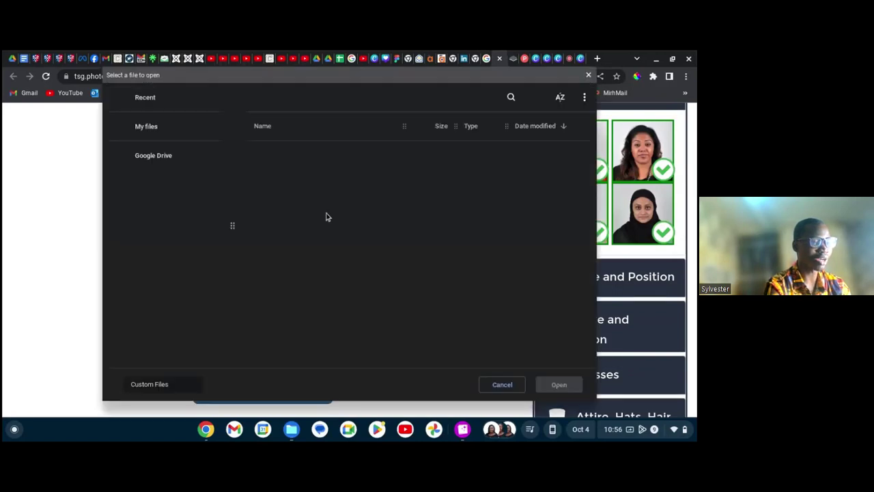
double_click(287, 156)
double_click(287, 156)
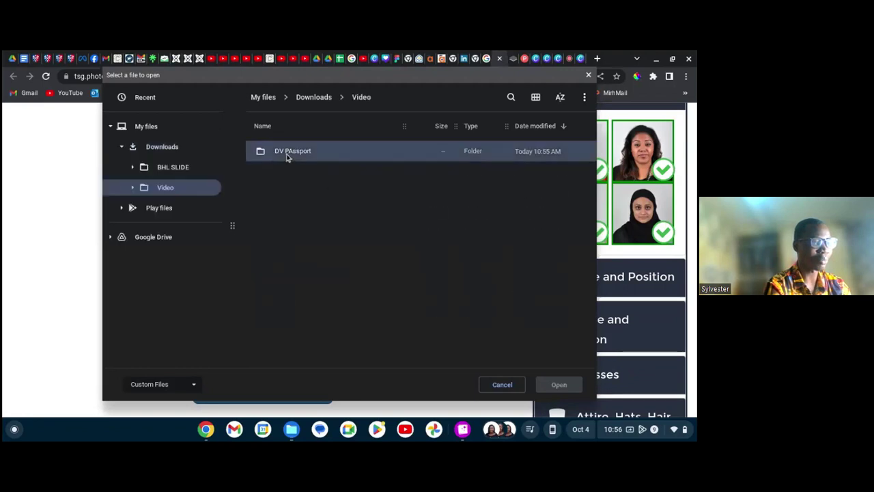
left_click(296, 156)
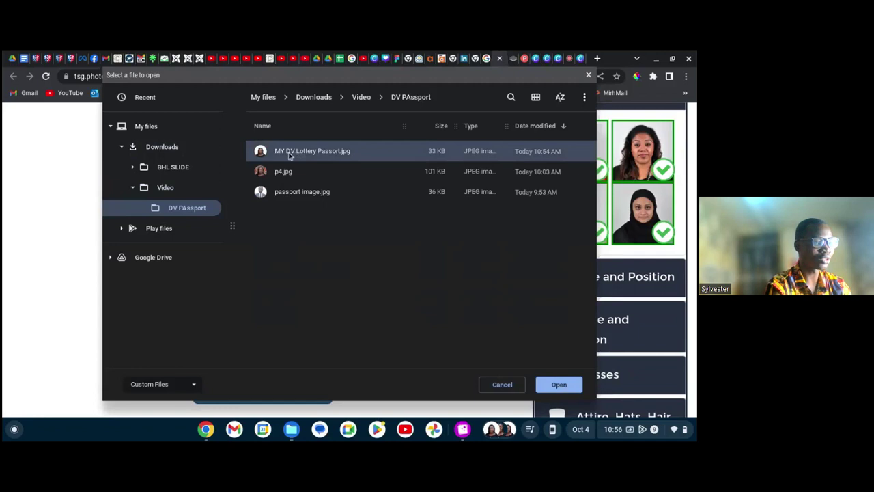
double_click(301, 153)
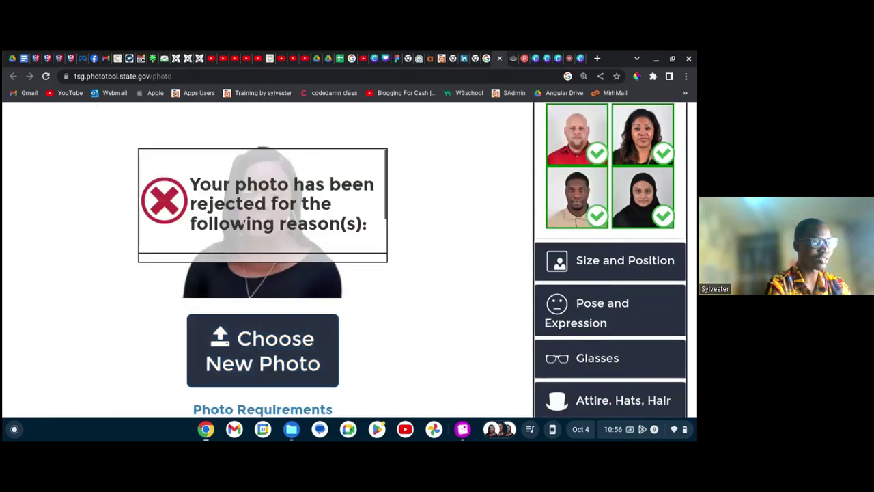
scroll(320, 216, "down", 2)
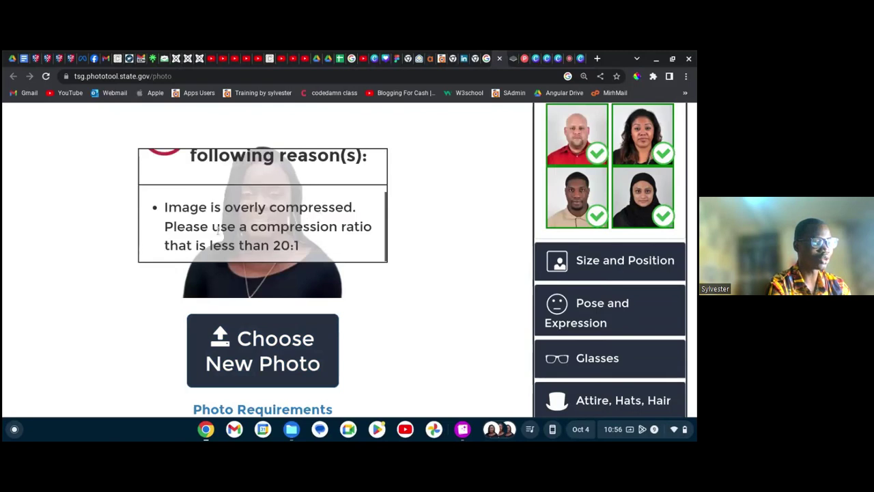
scroll(309, 235, "down", 1)
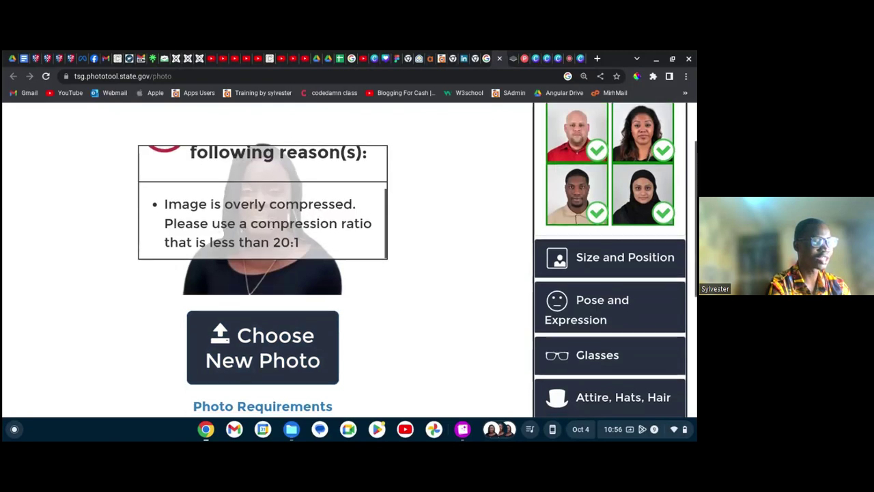
scroll(264, 244, "down", 1)
scroll(263, 244, "up", 3)
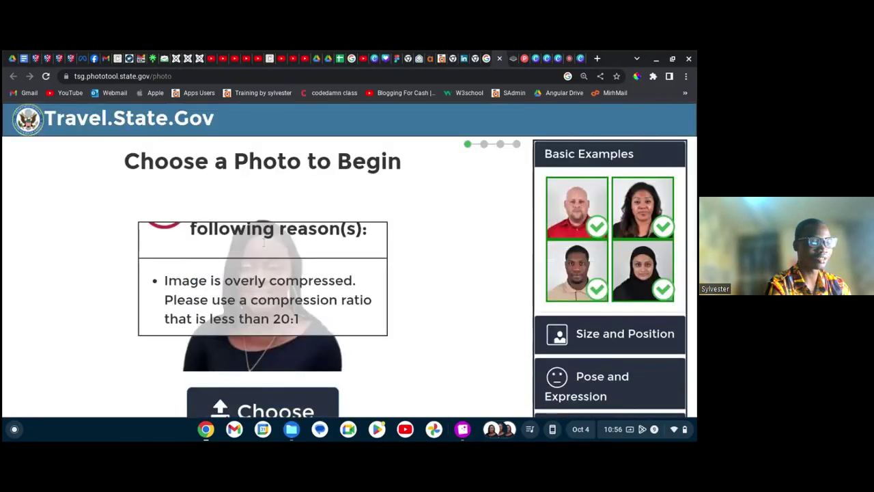
scroll(243, 286, "down", 1)
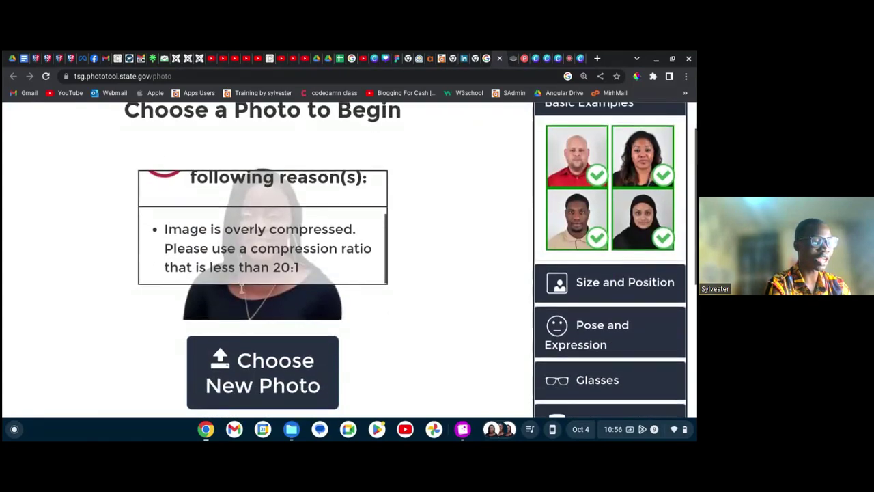
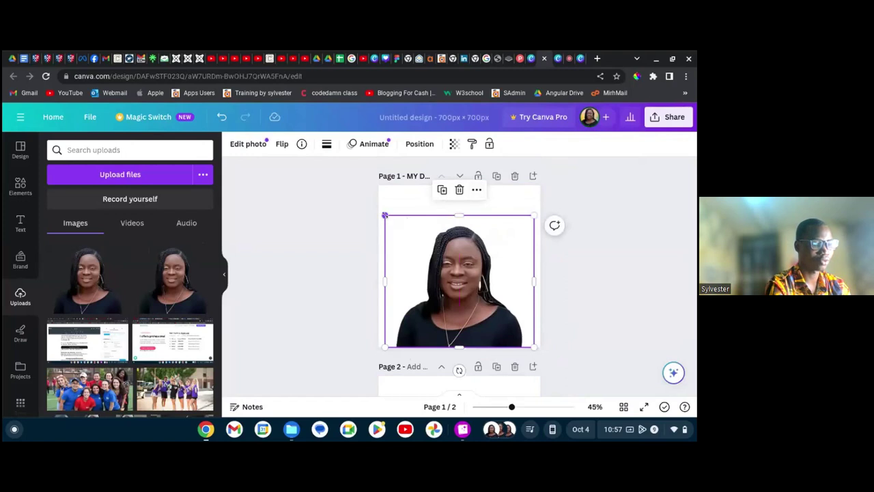
Step: In the Canva design, enlarge the portrait on page 1 to about 692 × 612 px and download that page as a 700 × 700 px JPG
left_click_drag(385, 215, 374, 205)
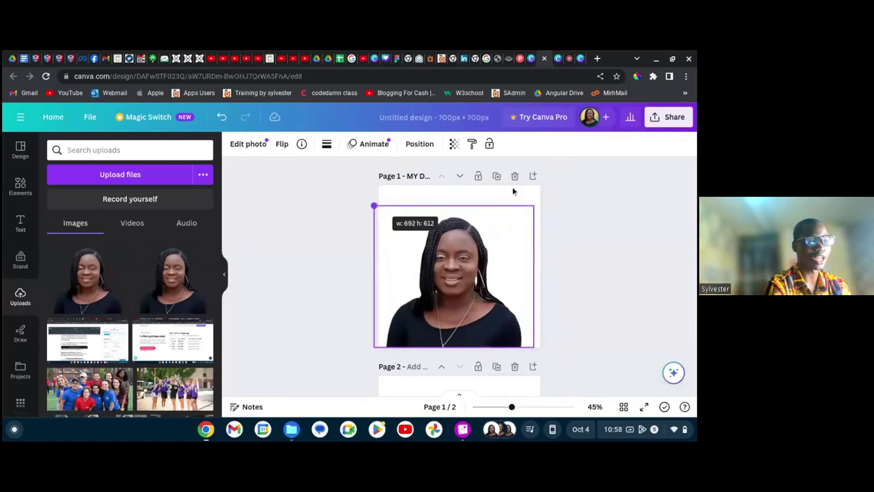
left_click(675, 118)
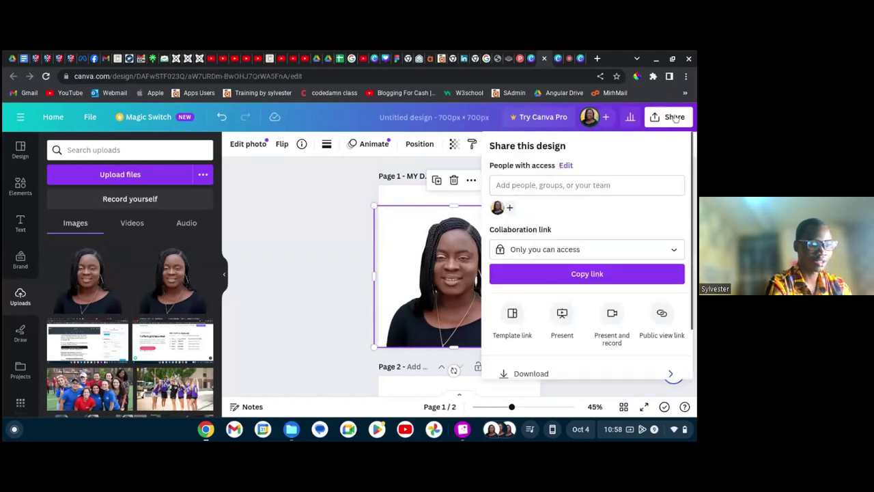
scroll(587, 274, "down", 2)
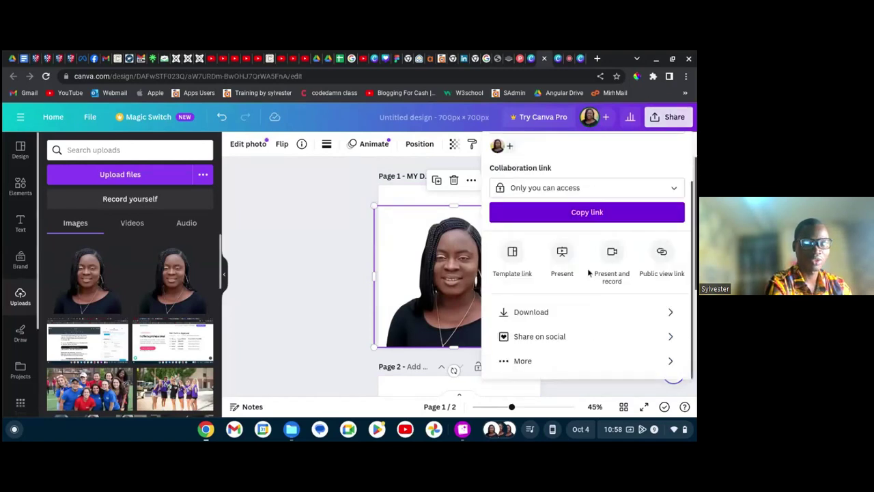
left_click(554, 313)
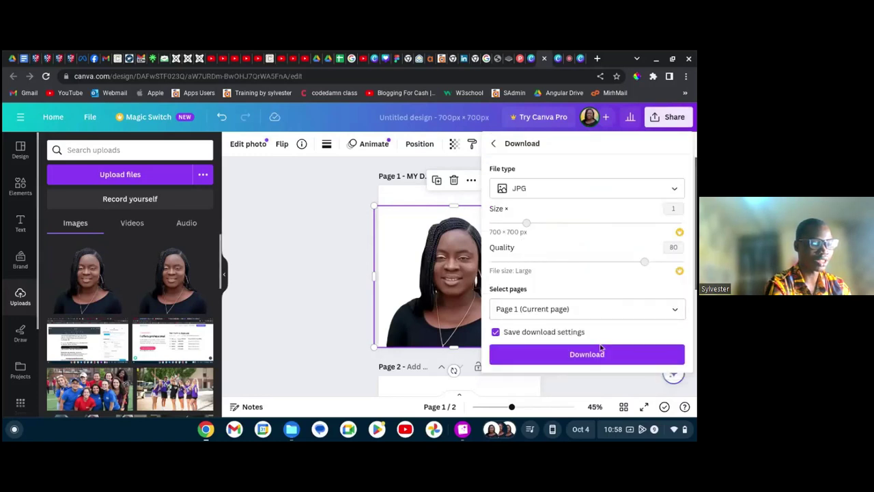
left_click(587, 354)
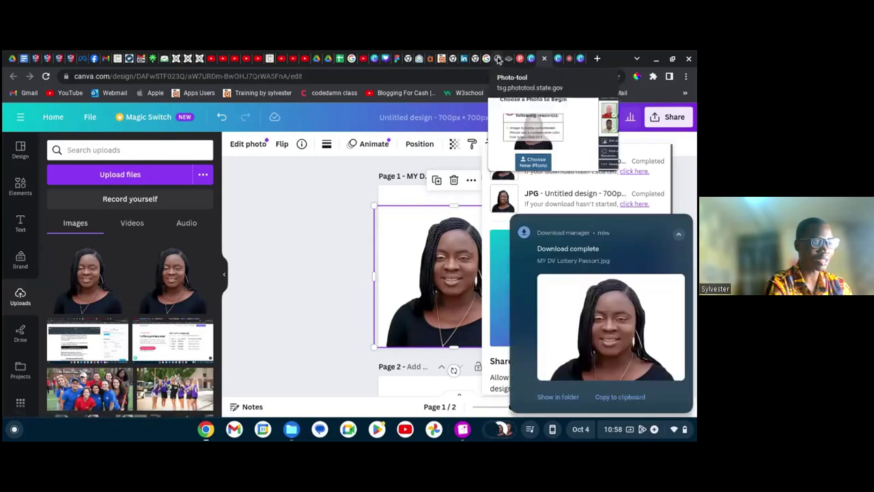
Step: Switch to the photo tool, submit the new MY DV Lottery Passort.jpg from Downloads, and read the verdict
left_click(498, 60)
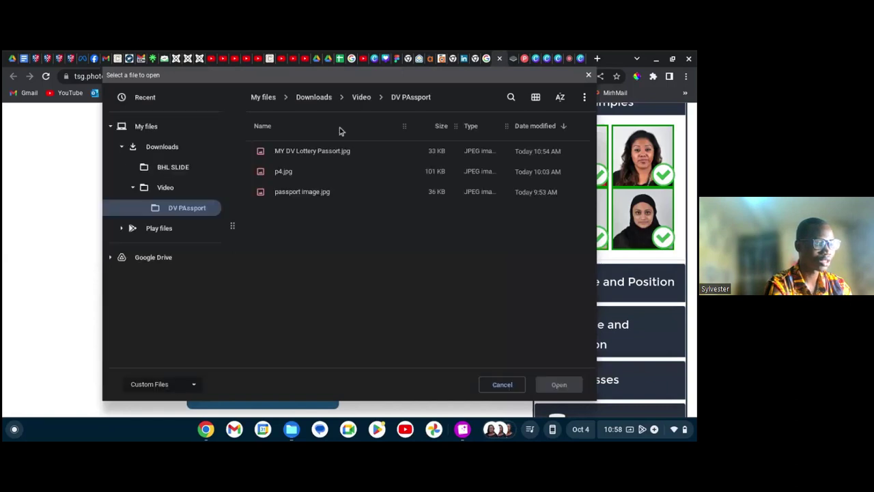
left_click(316, 97)
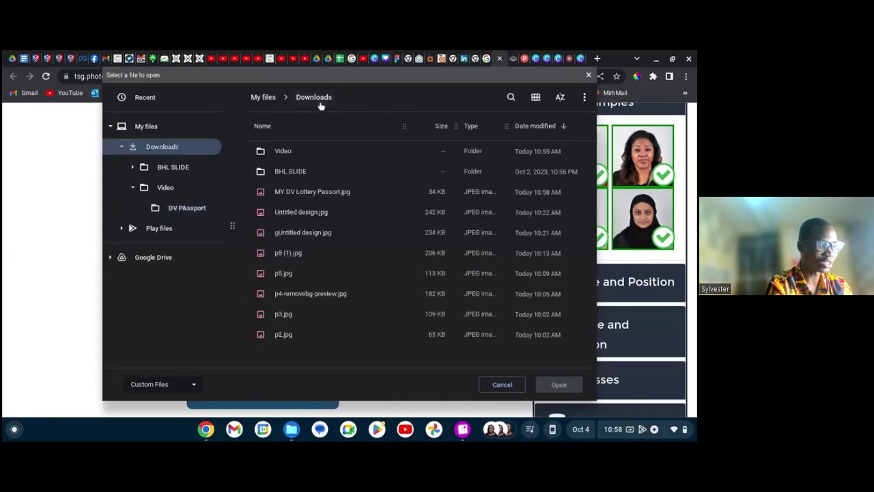
left_click(302, 193)
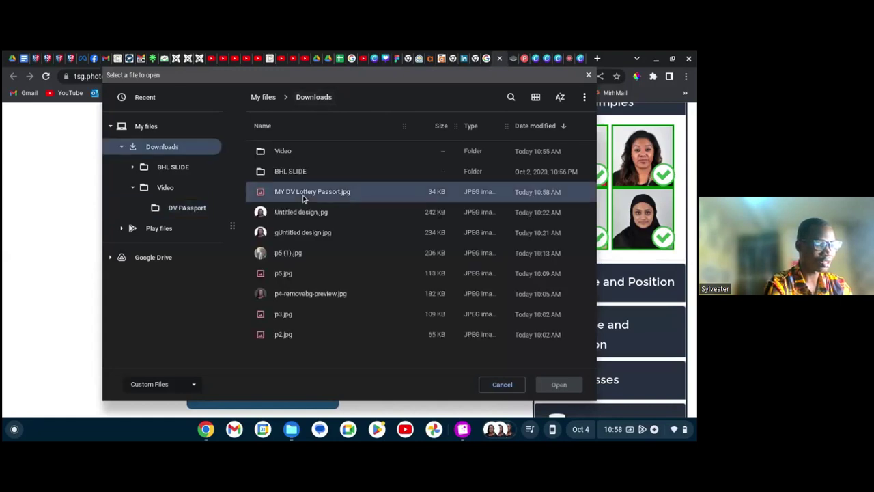
double_click(305, 191)
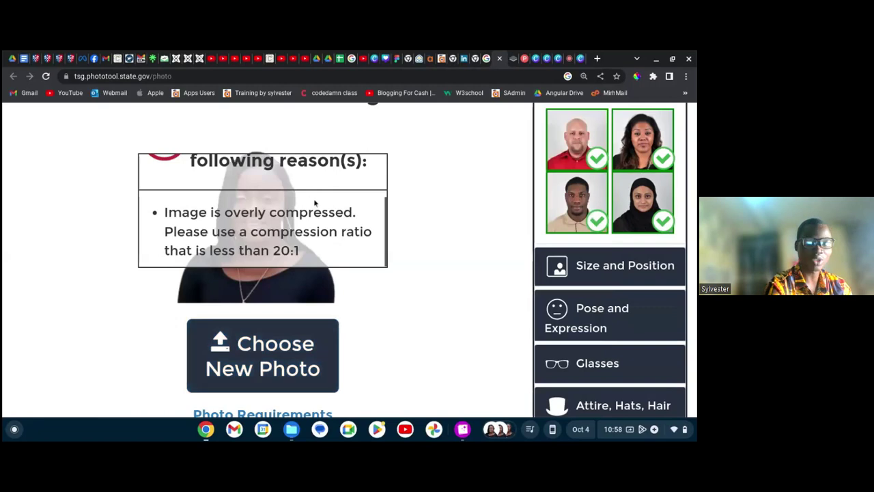
scroll(292, 216, "down", 1)
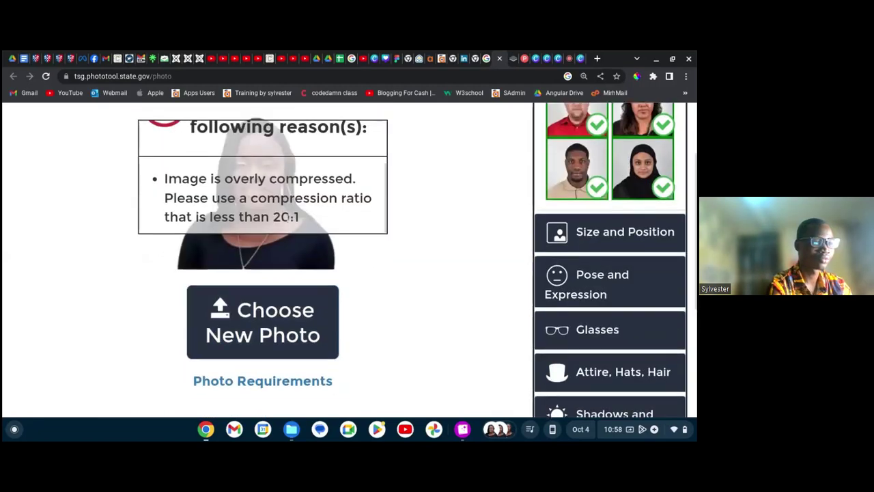
Step: Switch to the other 700 × 700 px Canva design and download only page 1 as a PNG, leaving out page 2
left_click(557, 58)
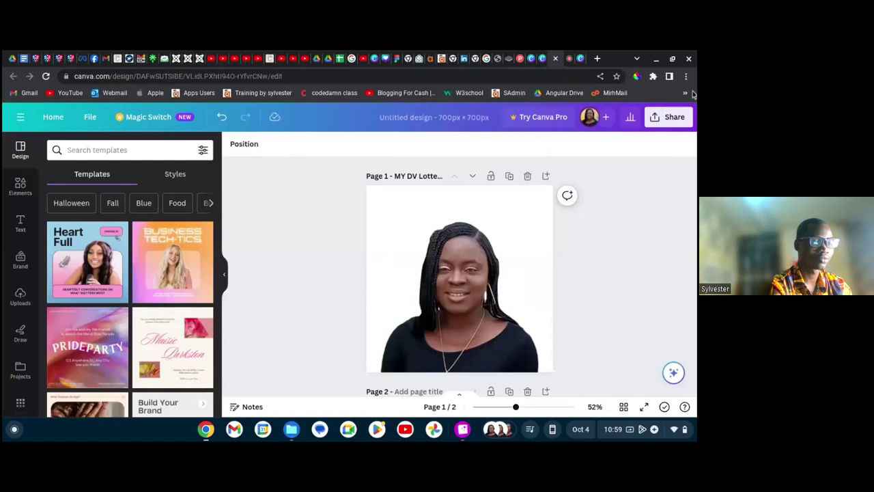
left_click(665, 120)
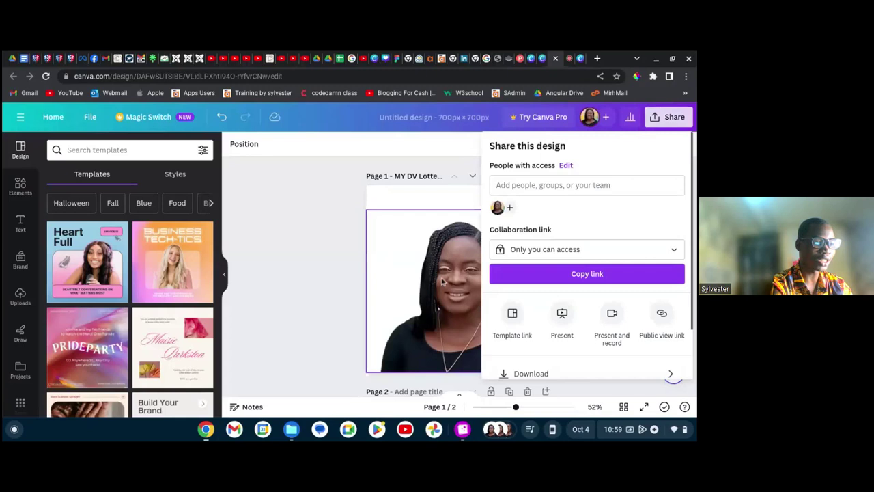
scroll(592, 285, "down", 1)
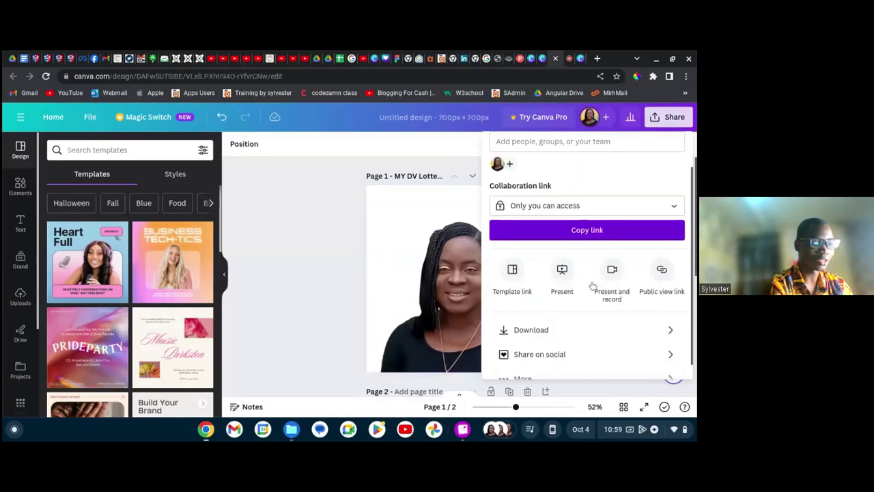
scroll(588, 301, "down", 1)
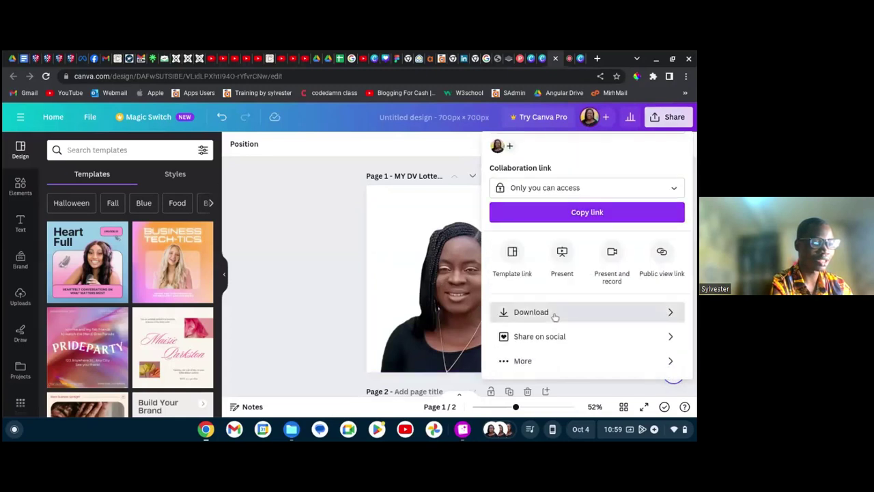
left_click(554, 314)
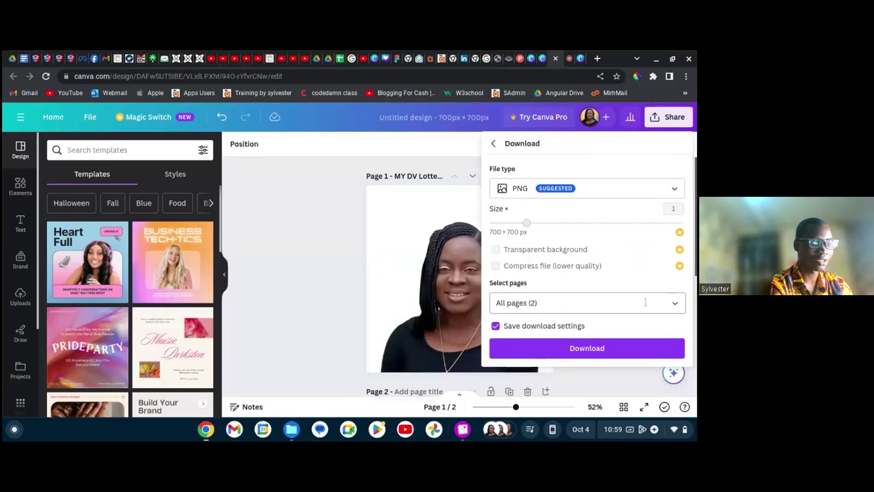
left_click(676, 304)
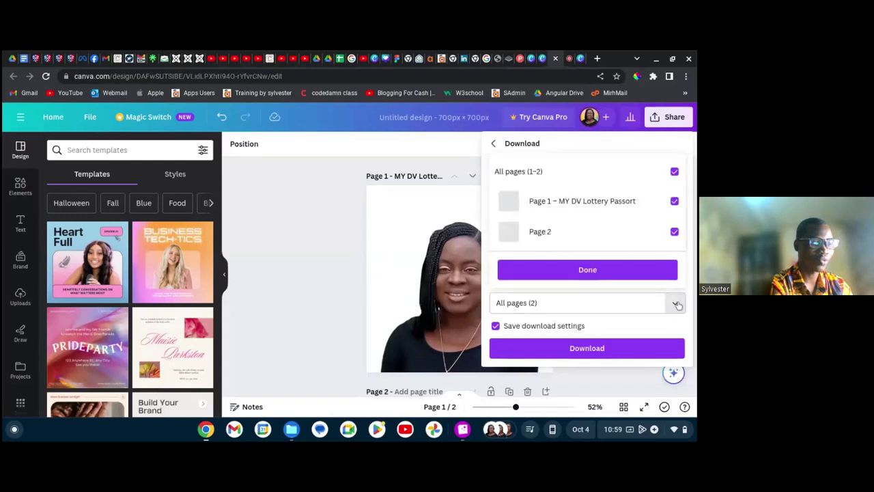
left_click(674, 232)
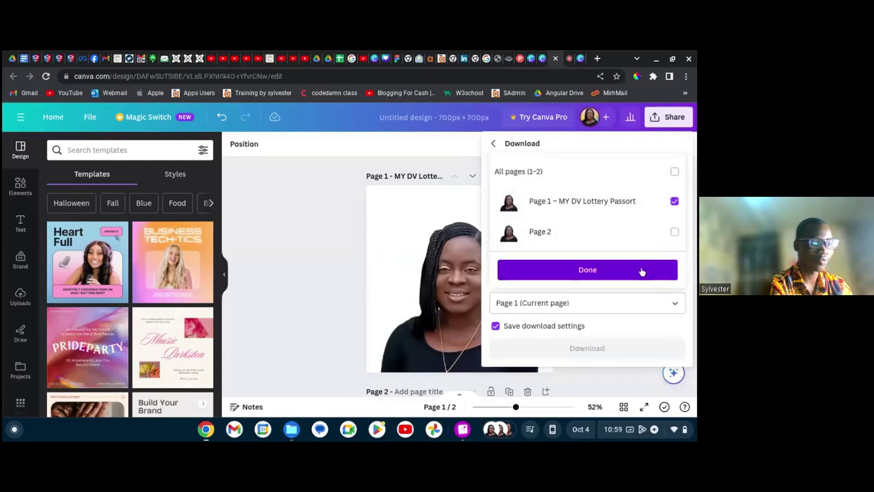
left_click(640, 270)
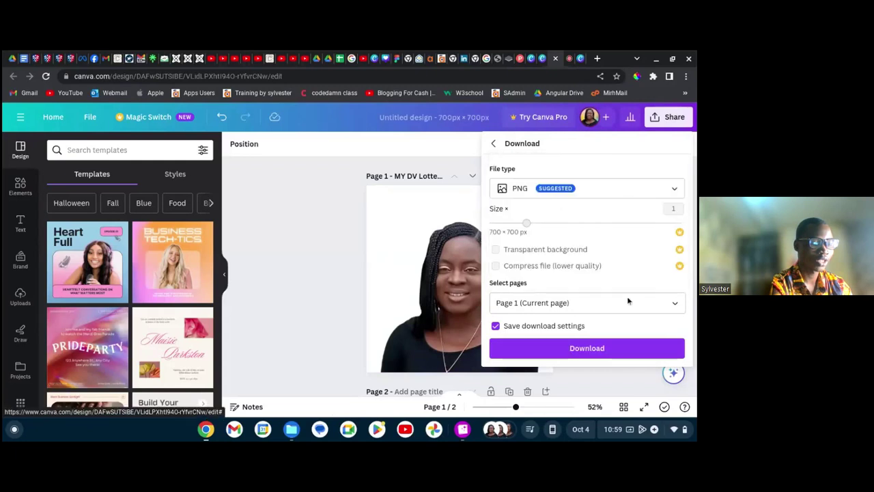
left_click(624, 347)
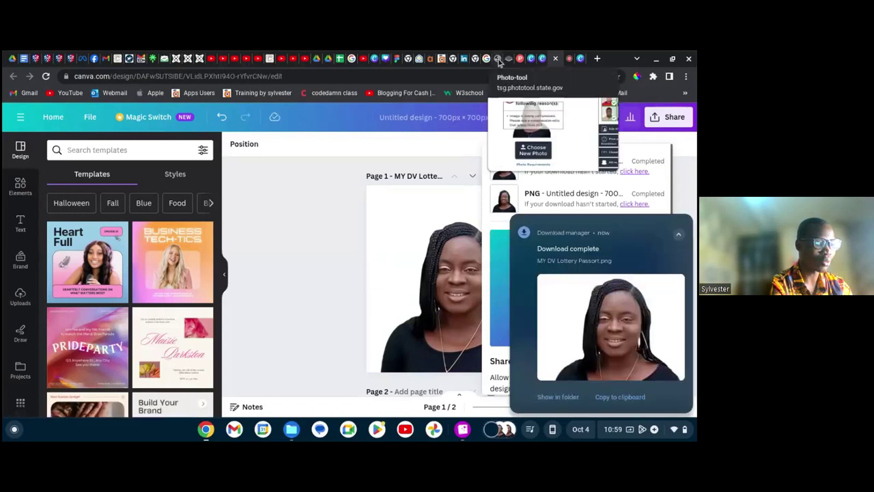
Step: Return to the photo tool, start choosing a new photo, and bring up the Downloads folder in the Files app
left_click(499, 62)
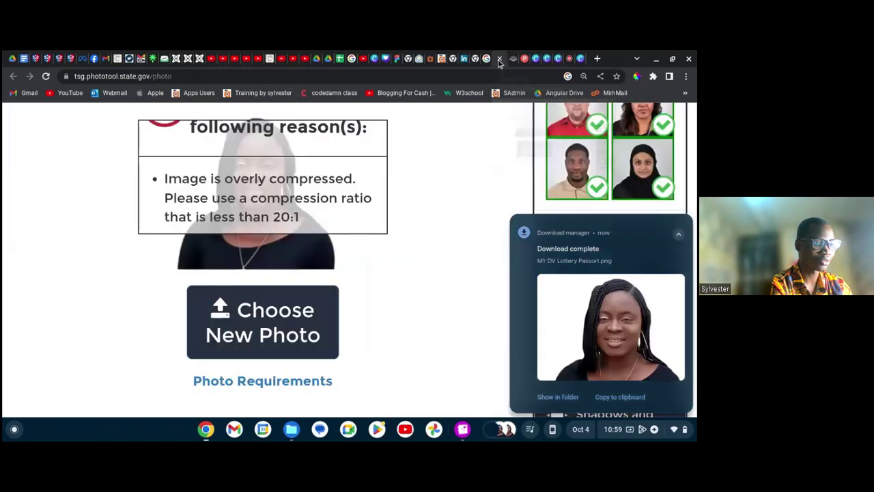
left_click(270, 316)
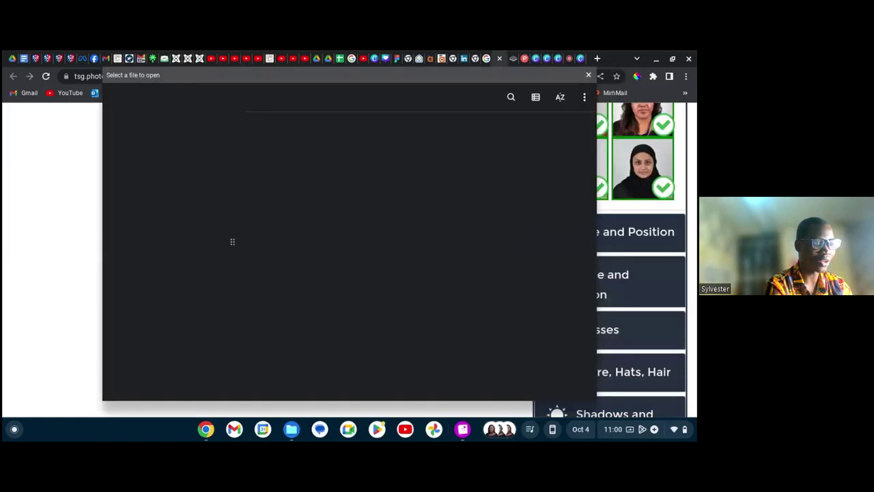
left_click(292, 430)
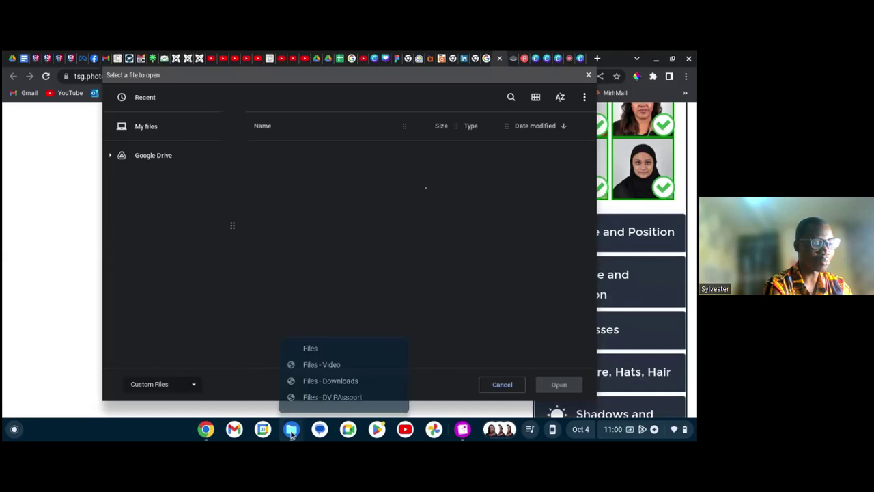
left_click(330, 382)
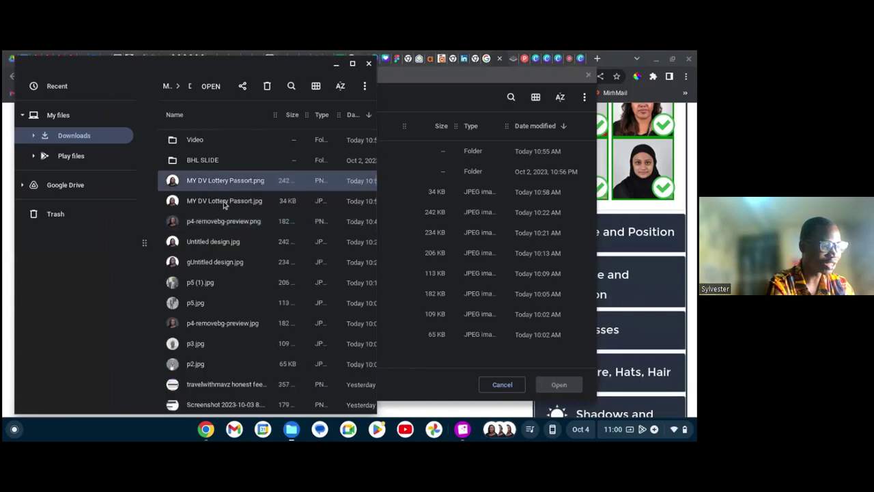
Step: Rename MY DV Lottery Passort.jpg in Downloads by adding 1 at the start of its name
left_click(224, 202)
right_click(224, 203)
left_click(257, 312)
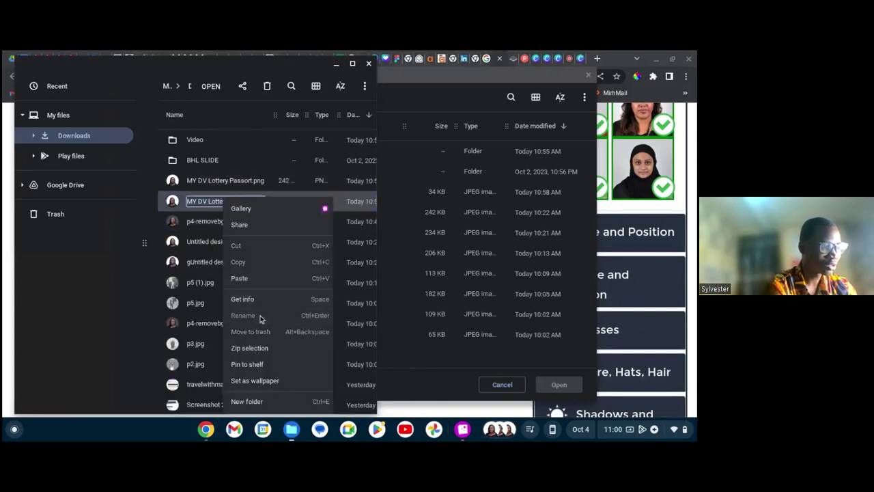
key("Home")
type("1")
key("Return")
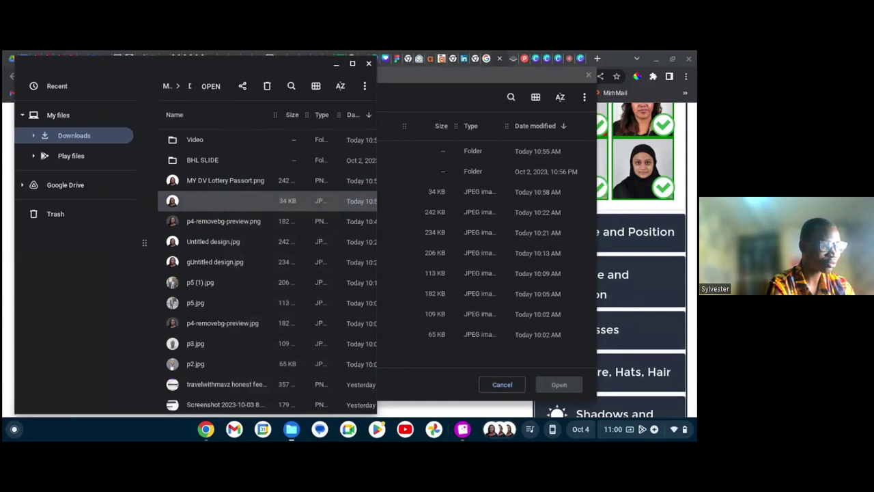
Step: Rename MY DV Lottery Passort.png in Downloads to MY DV Lottery Passort.jpg
left_click(217, 182)
right_click(216, 181)
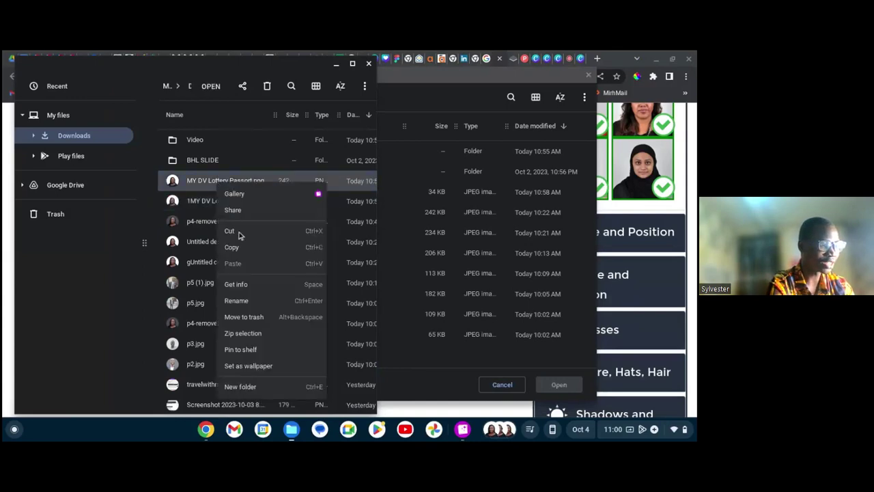
left_click(236, 300)
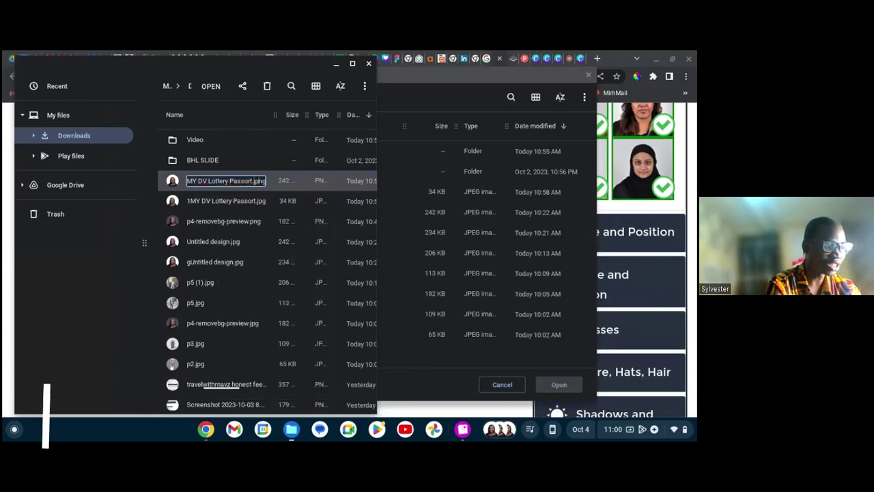
key("ctrl+a")
key("BackSpace")
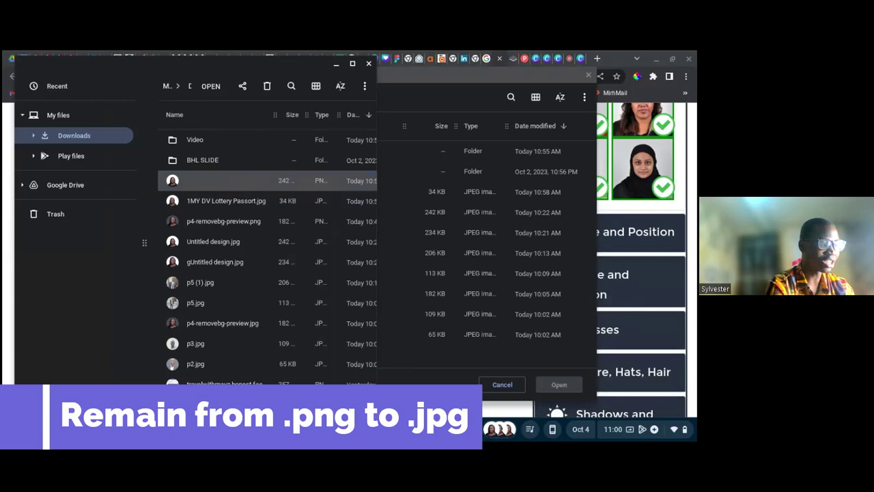
type("MY DV Lottery Passort.jpg")
key("Return")
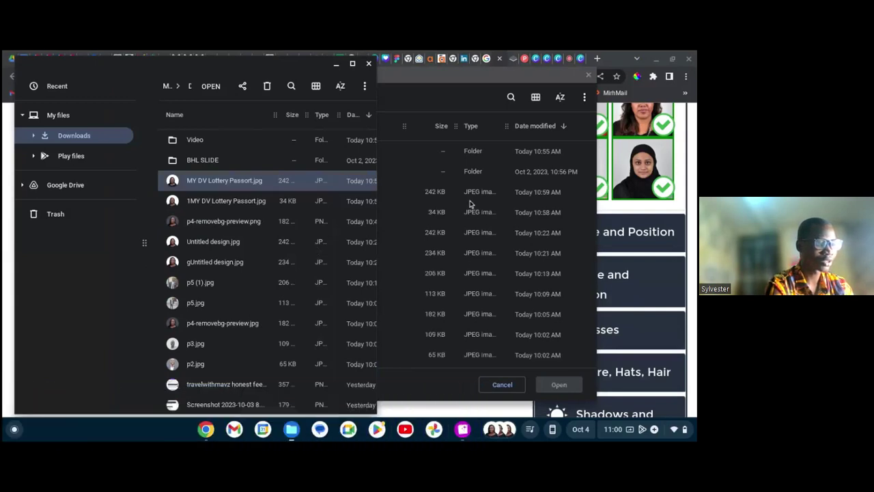
Step: Close the Files window, submit MY DV Lottery Passort.jpg from Downloads to the photo tool, and review the automatic crop
key("ctrl+w")
left_click(321, 193)
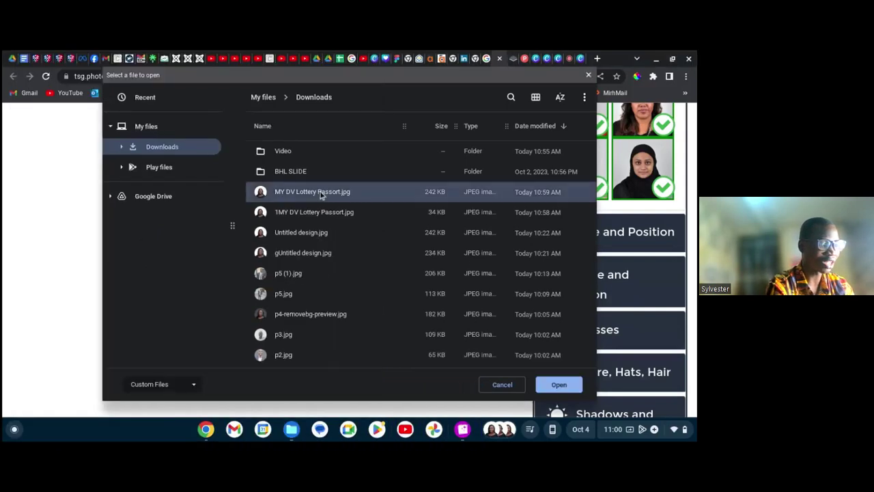
key("Return")
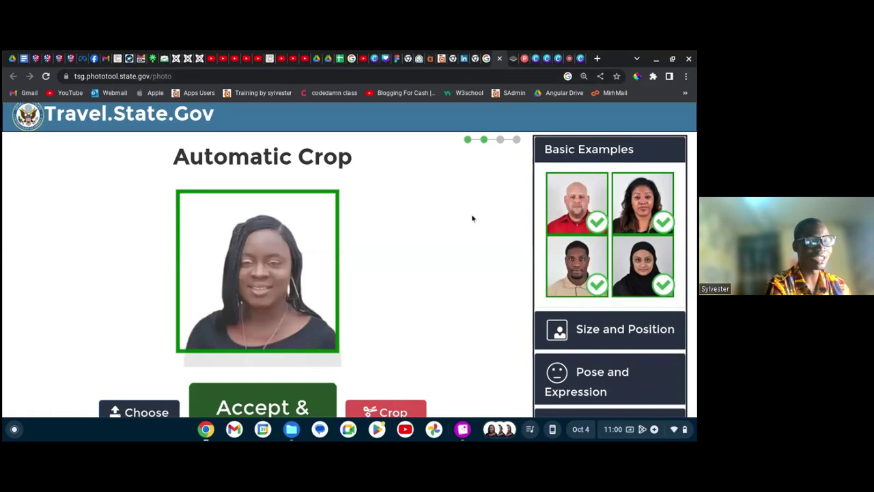
scroll(471, 217, "down", 1)
scroll(472, 219, "down", 1)
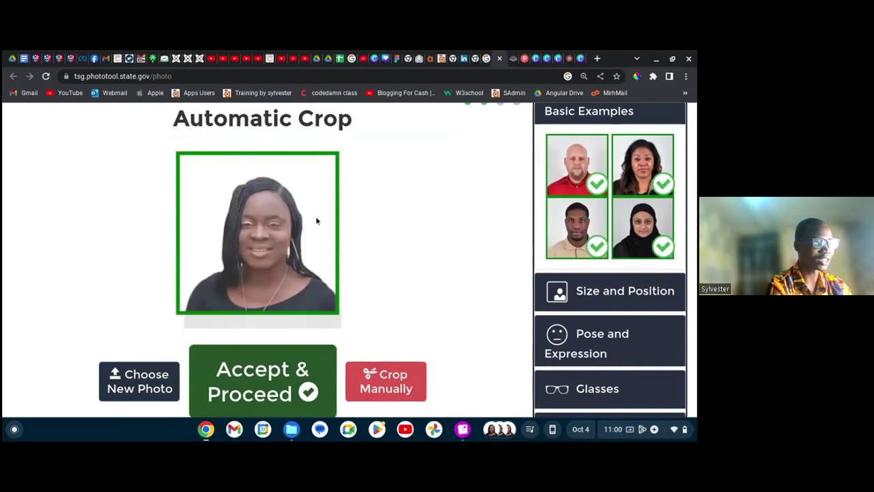
scroll(315, 223, "down", 2)
scroll(314, 224, "up", 1)
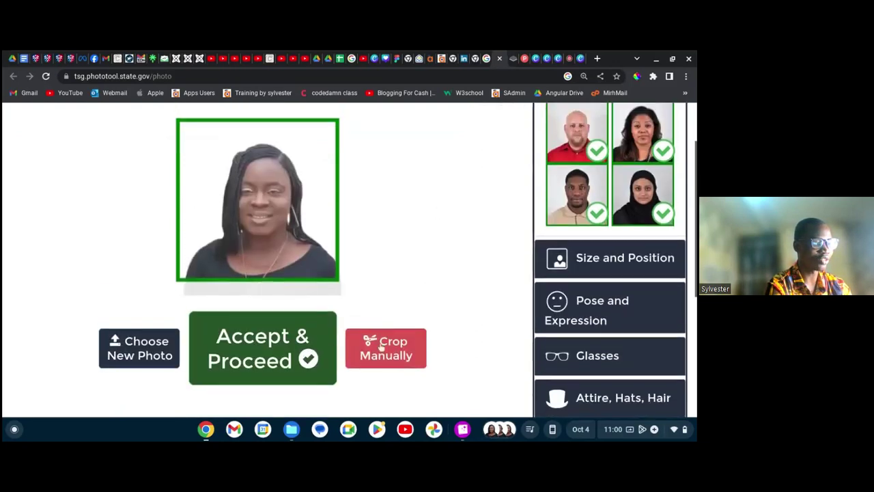
Step: Switch to manual cropping, close its tutorial, try enlarging and shrinking the photo, and reset it
left_click(386, 354)
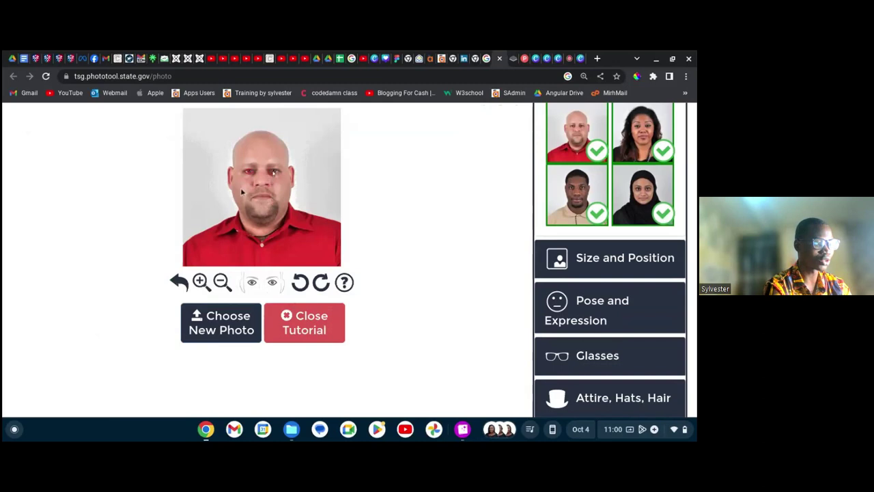
left_click(286, 332)
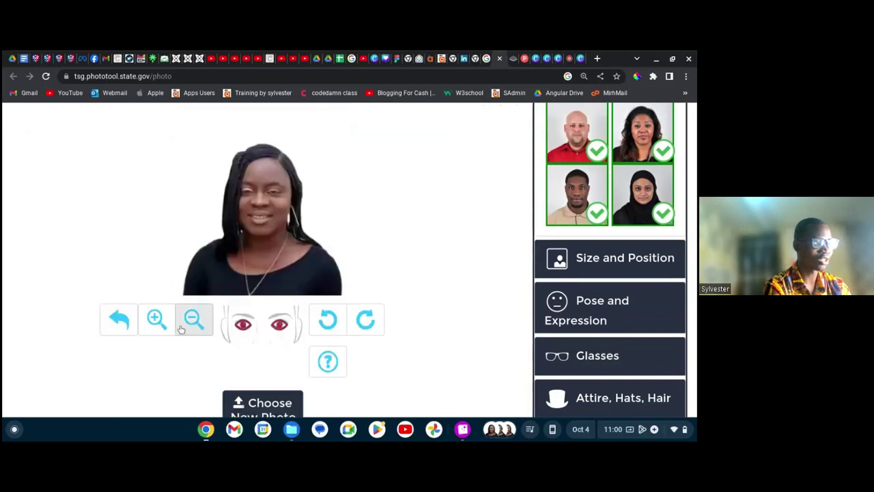
left_click(157, 320)
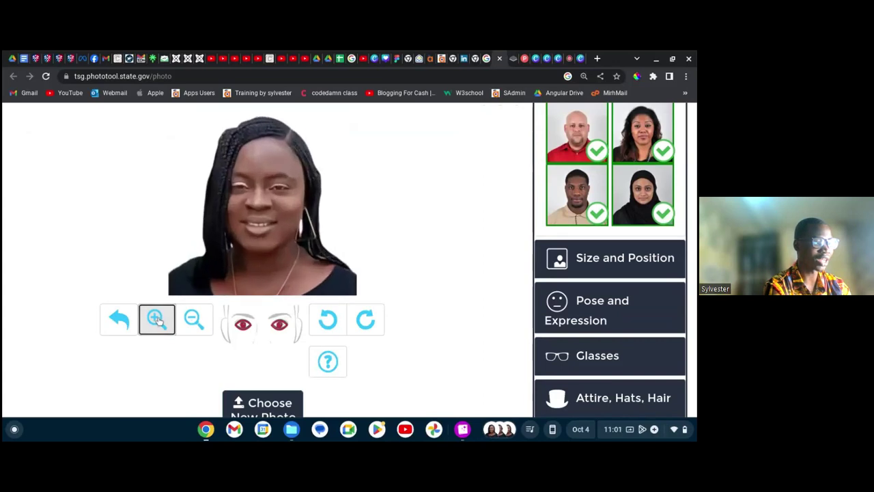
left_click(193, 319)
left_click(192, 320)
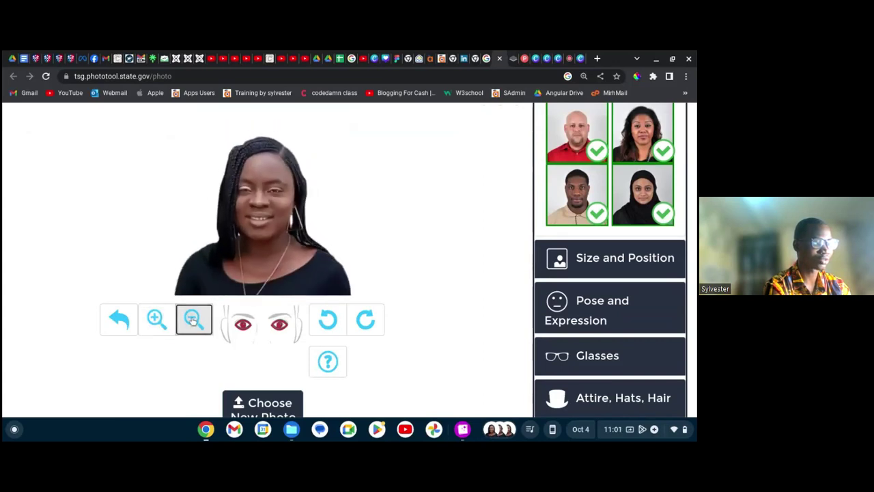
left_click(117, 322)
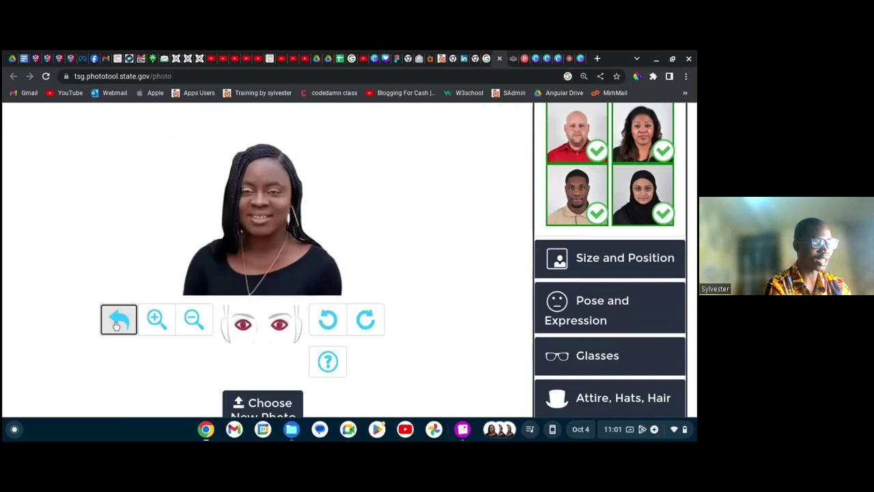
Step: Try rotating the photo counterclockwise through a full turn in the manual crop and reset it
left_click(327, 319)
left_click(328, 319)
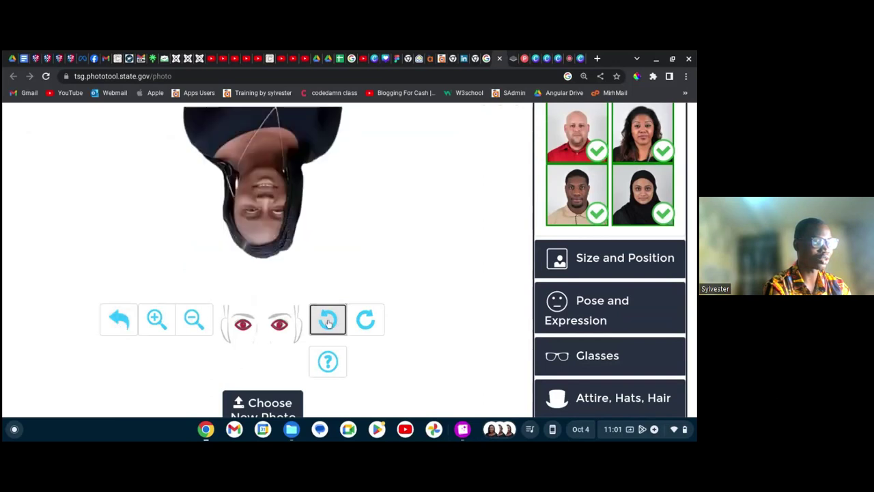
left_click(328, 319)
left_click(328, 319)
left_click(128, 322)
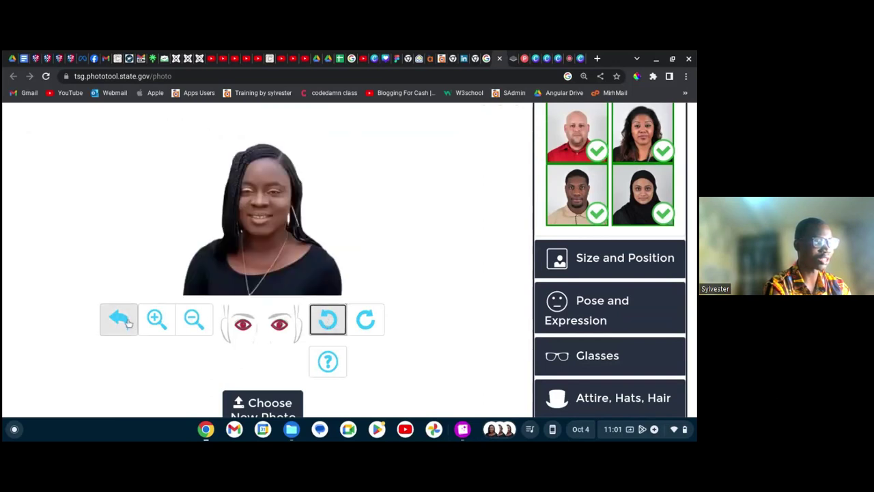
Step: Look over the Manual Crop page for its available options and the progress indicator
scroll(435, 284, "down", 2)
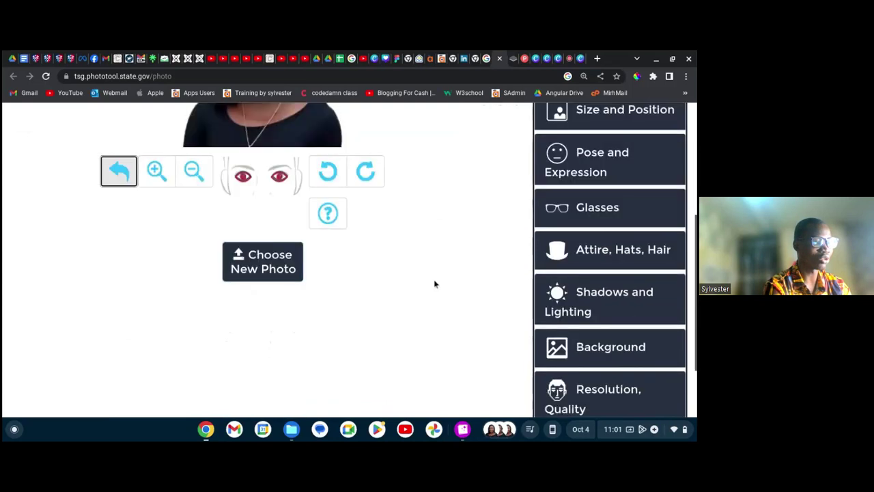
scroll(434, 284, "up", 1)
scroll(434, 284, "up", 3)
scroll(434, 284, "down", 2)
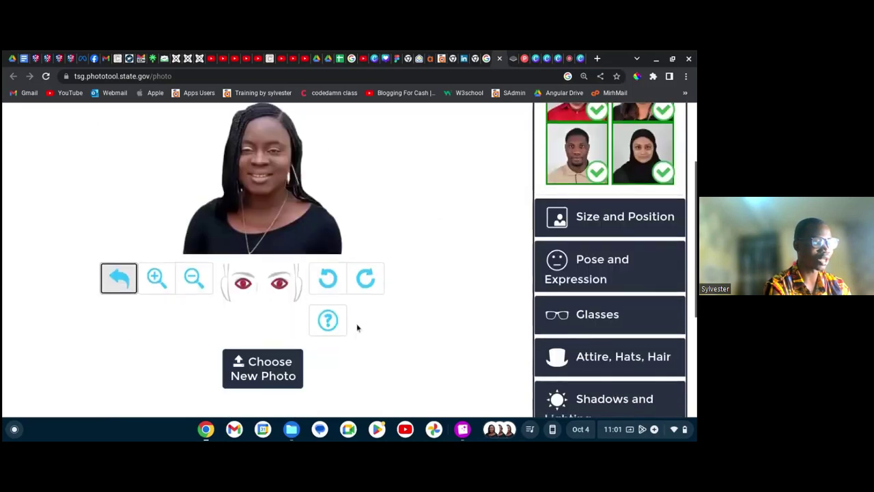
scroll(302, 311, "up", 1)
scroll(303, 310, "up", 3)
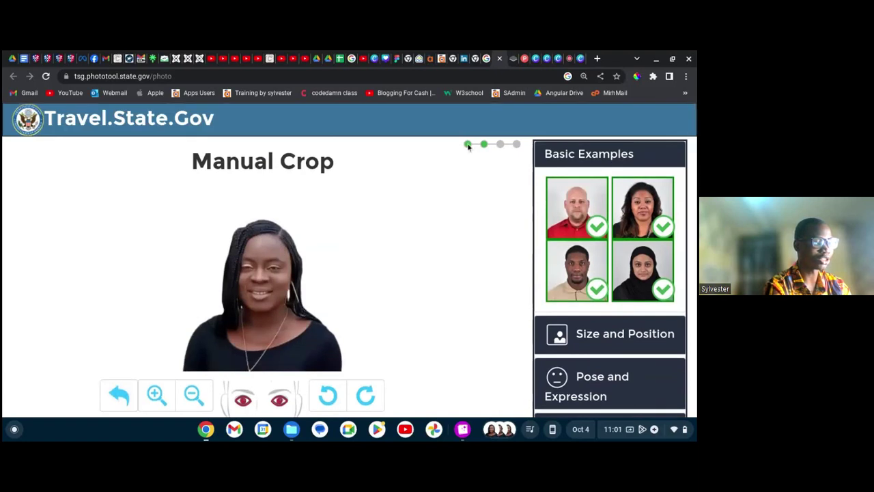
scroll(318, 239, "down", 1)
scroll(318, 238, "down", 1)
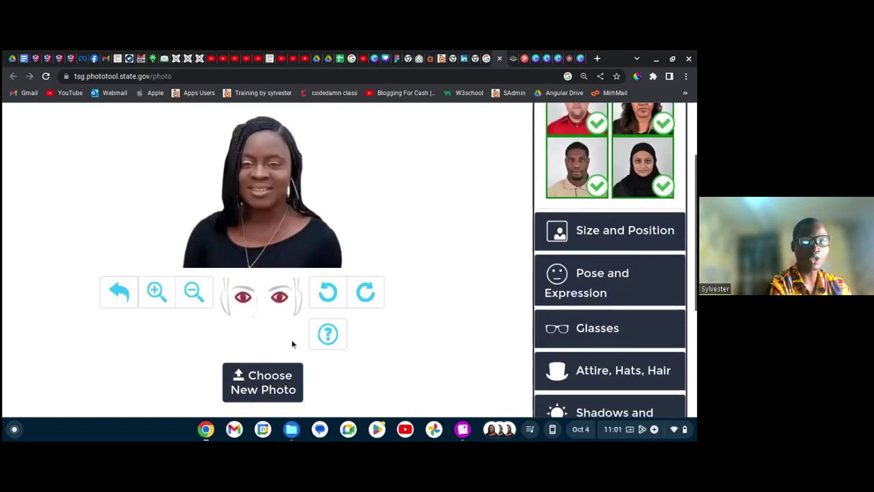
Step: Try rotating the photo clockwise through a full turn in the manual crop
left_click(365, 293)
left_click(365, 293)
left_click(366, 293)
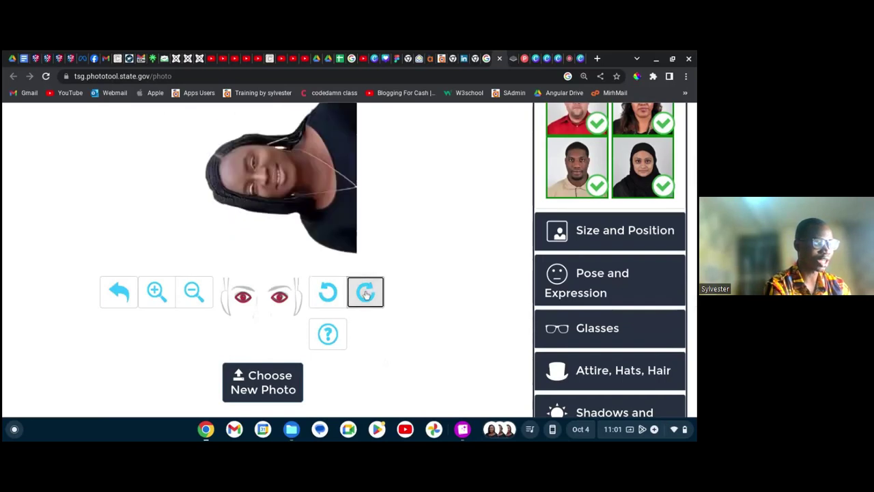
left_click(365, 293)
Step: View the manual crop tutorial and close it
left_click(327, 335)
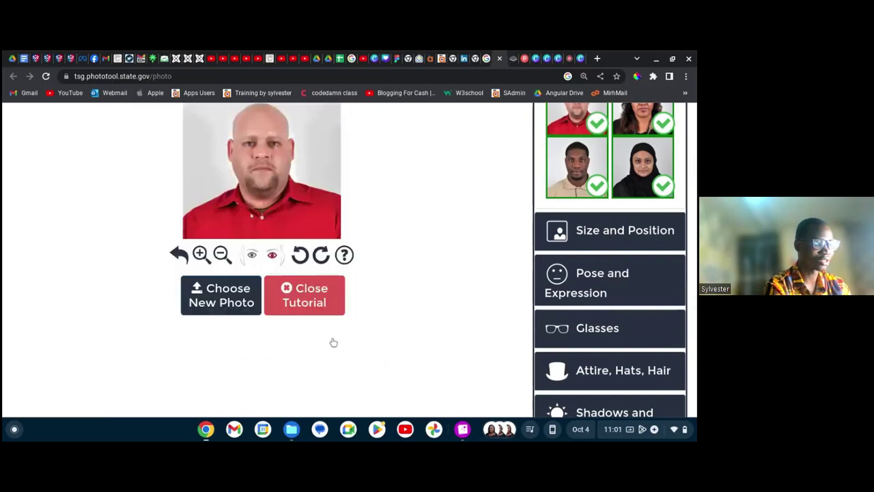
scroll(287, 290, "up", 1)
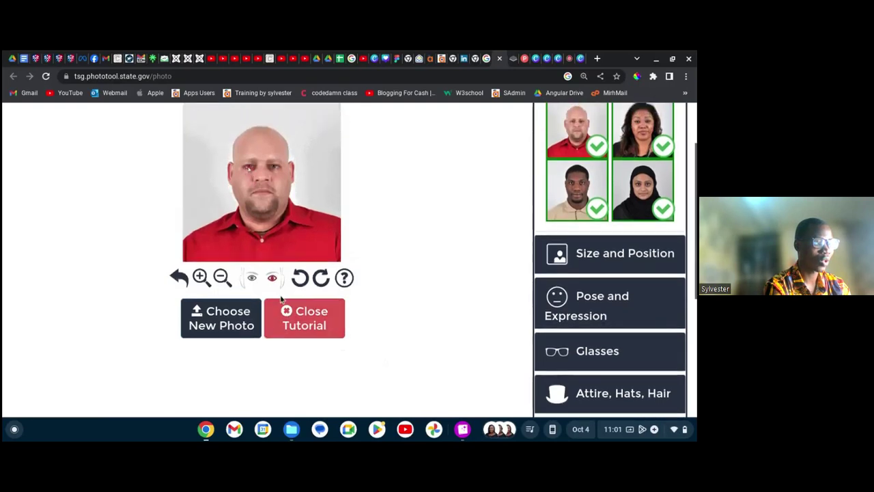
left_click(306, 325)
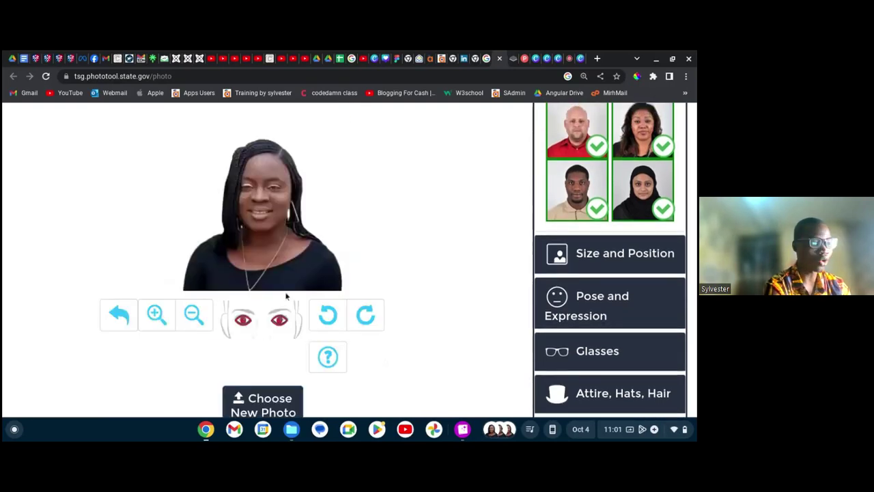
Step: Leave the manual crop by choosing MY DV Lottery Passort.jpg from Downloads as the new photo
scroll(276, 307, "down", 3)
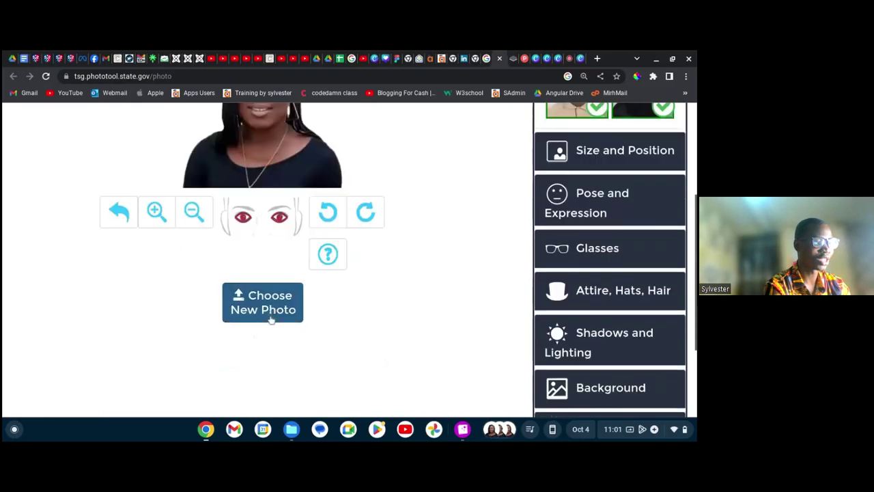
left_click(271, 309)
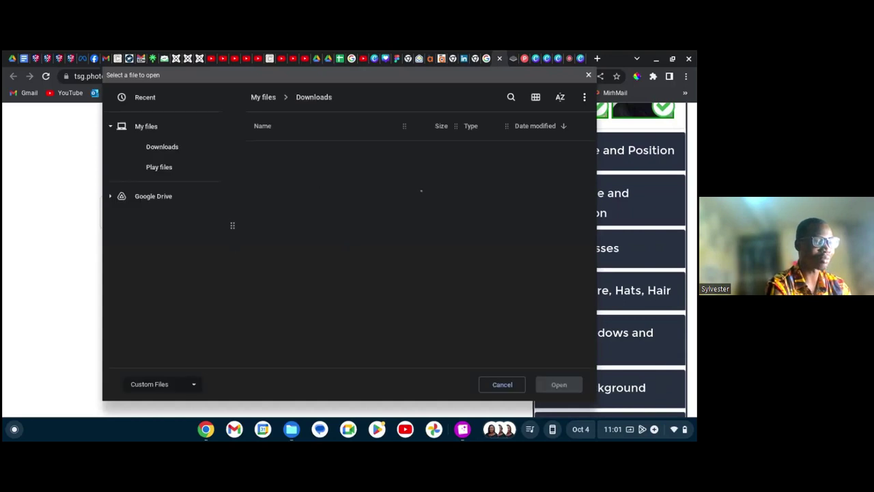
double_click(312, 192)
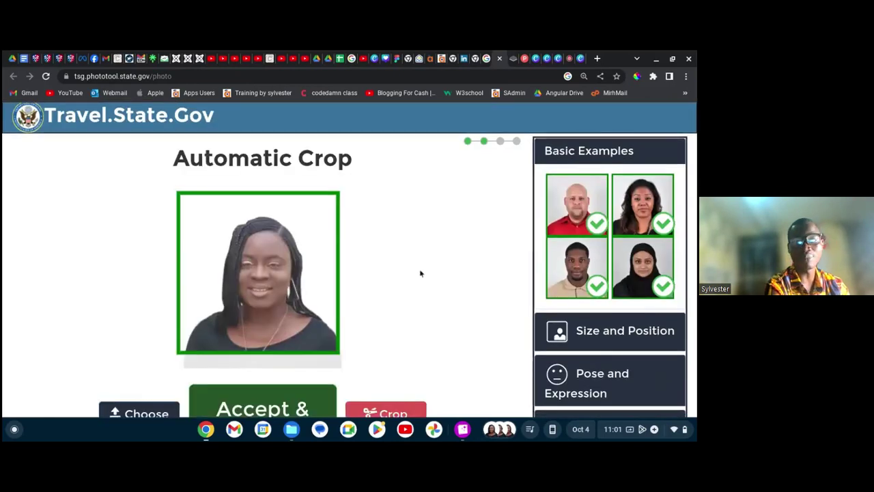
Step: Accept the automatic crop and download the resulting image to the device
scroll(419, 273, "down", 1)
scroll(419, 273, "down", 1)
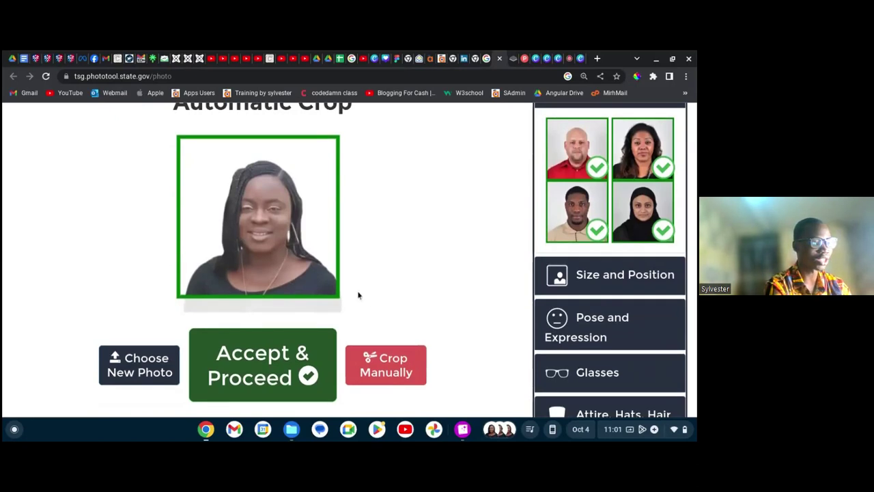
left_click(255, 362)
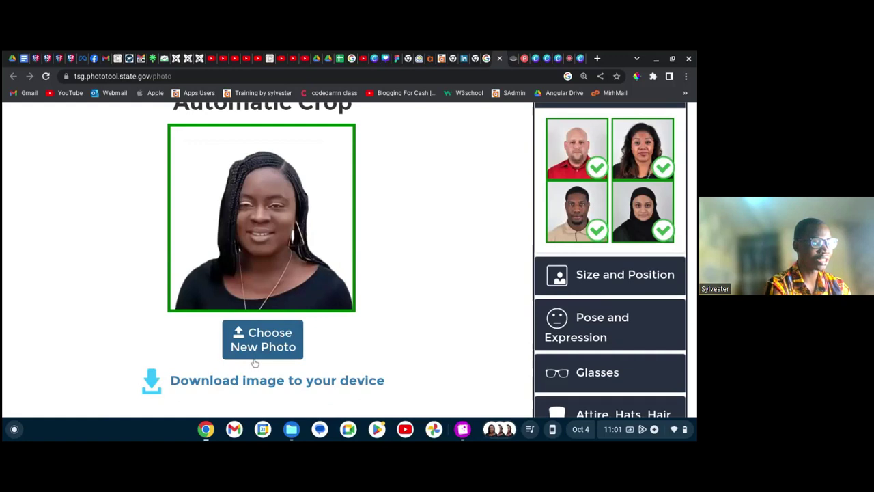
scroll(254, 363, "down", 1)
left_click(253, 308)
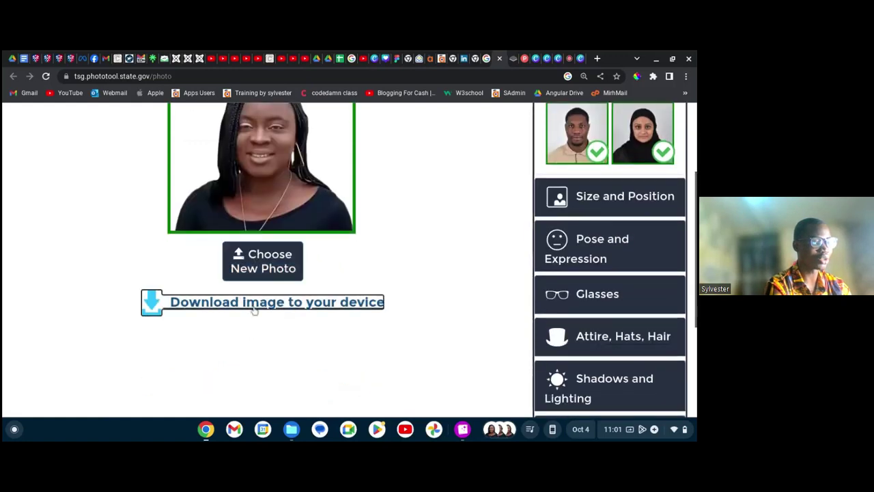